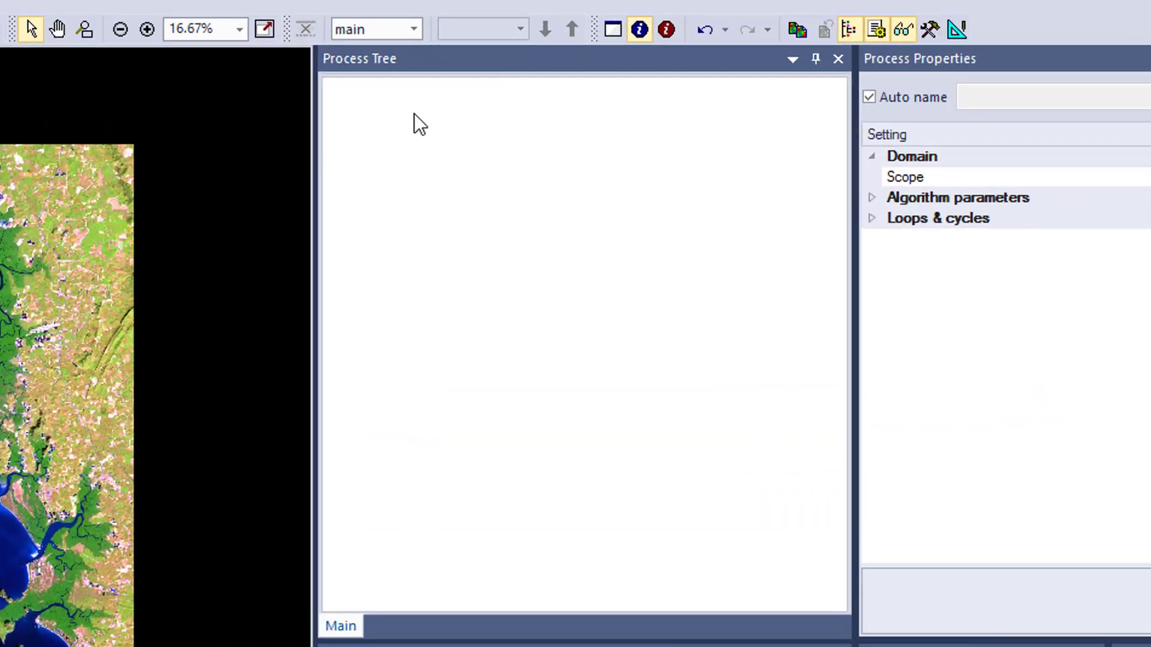
Append a chessboard segmentation process and begin setting its Object Size to 500
{"action": "right_click", "coordinate": [338, 124]}
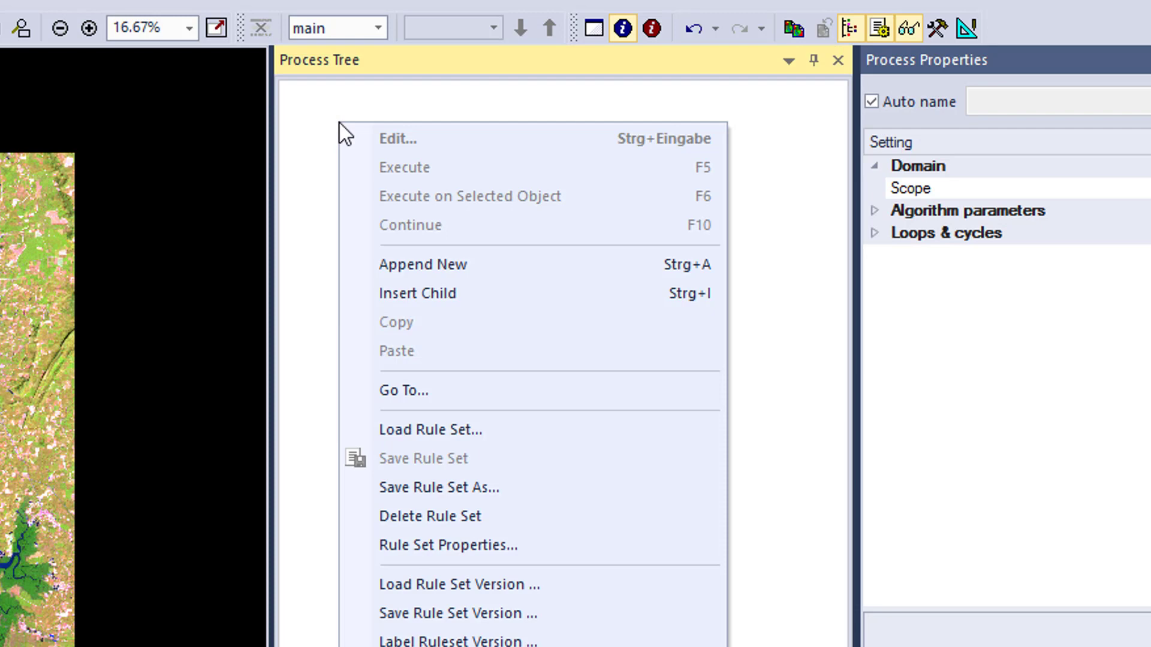
{"action": "left_click", "coordinate": [477, 262]}
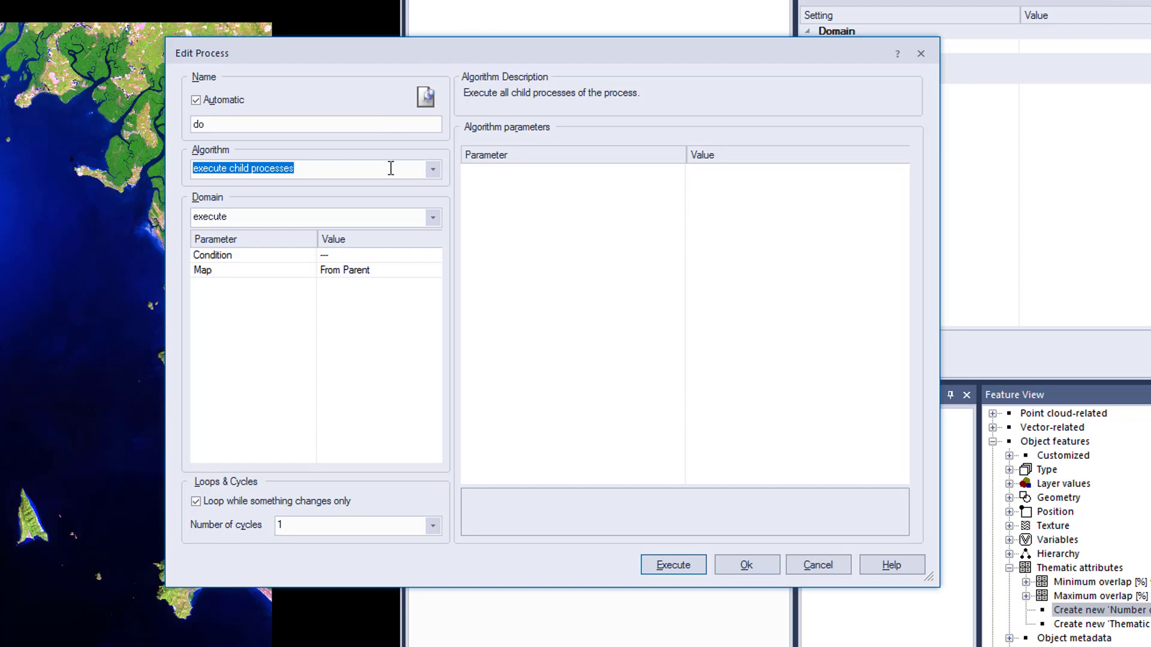
{"action": "left_click", "coordinate": [432, 169]}
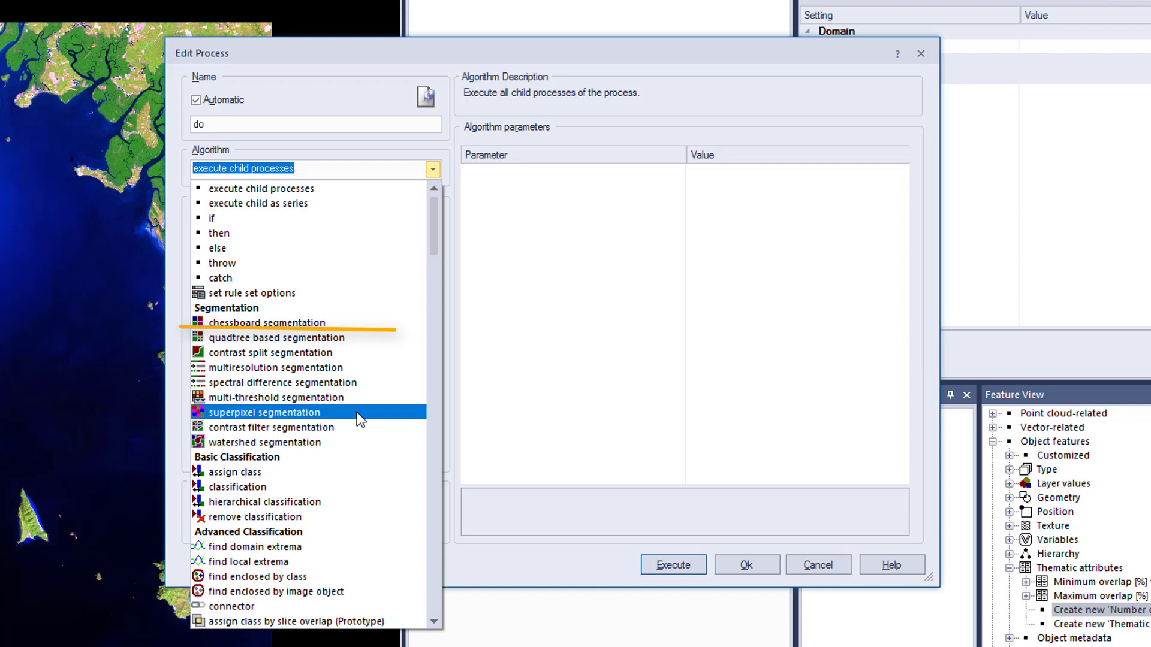
{"action": "left_click", "coordinate": [370, 322]}
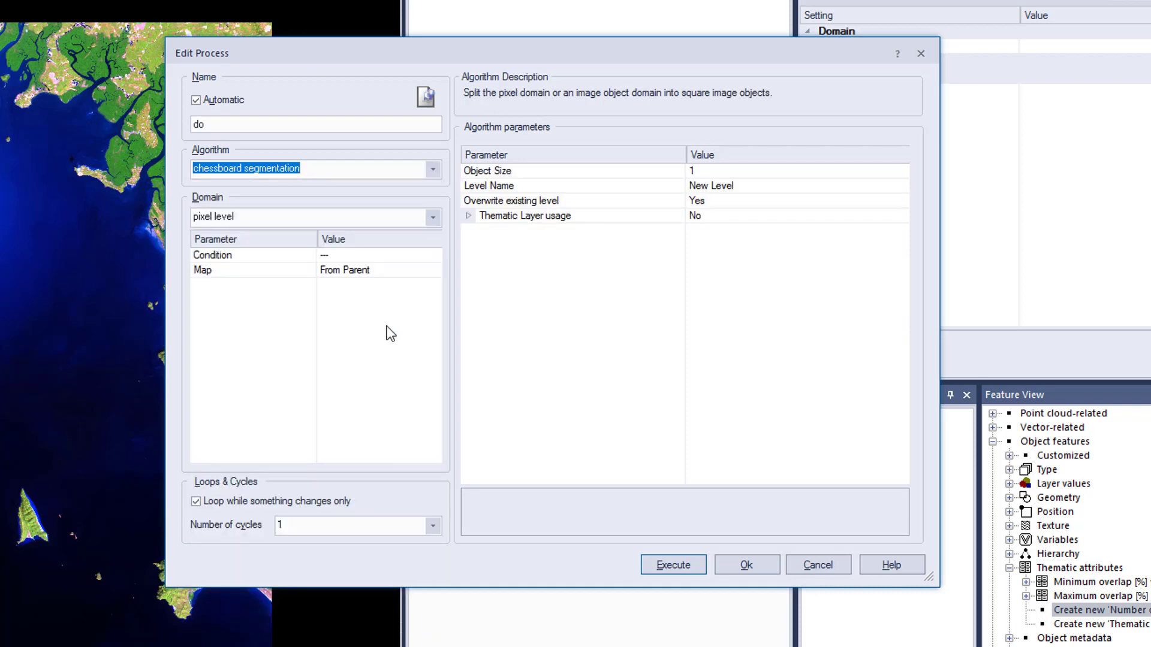
{"action": "left_click_drag", "start_coordinate": [598, 50], "coordinate": [497, 67]}
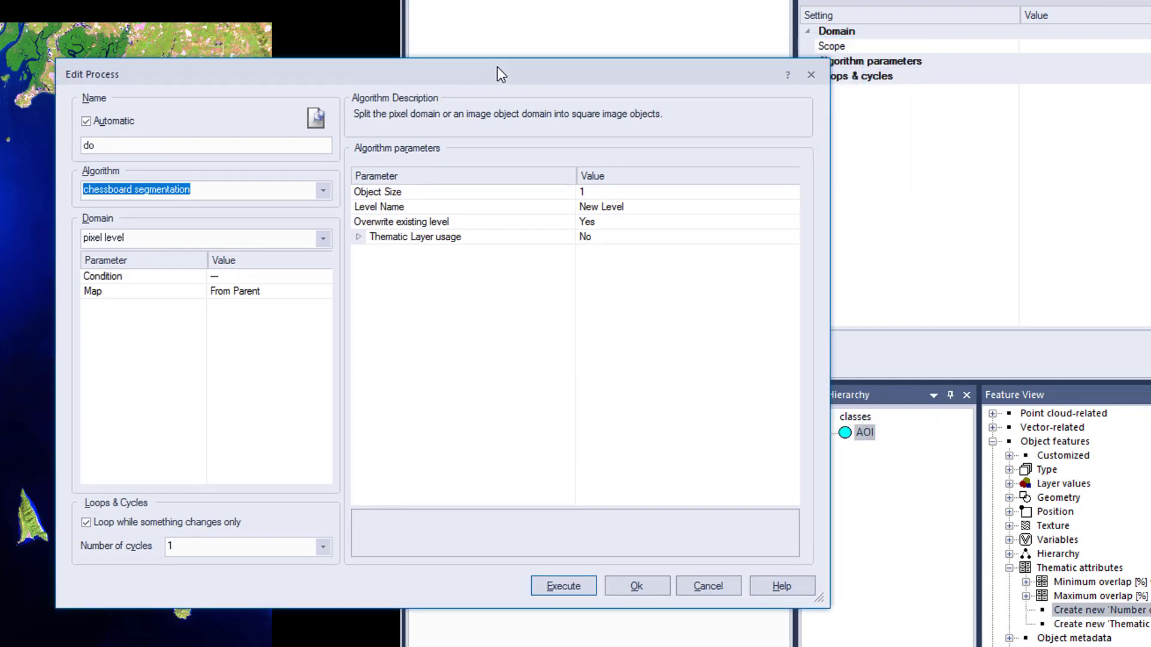
{"action": "left_click", "coordinate": [604, 192]}
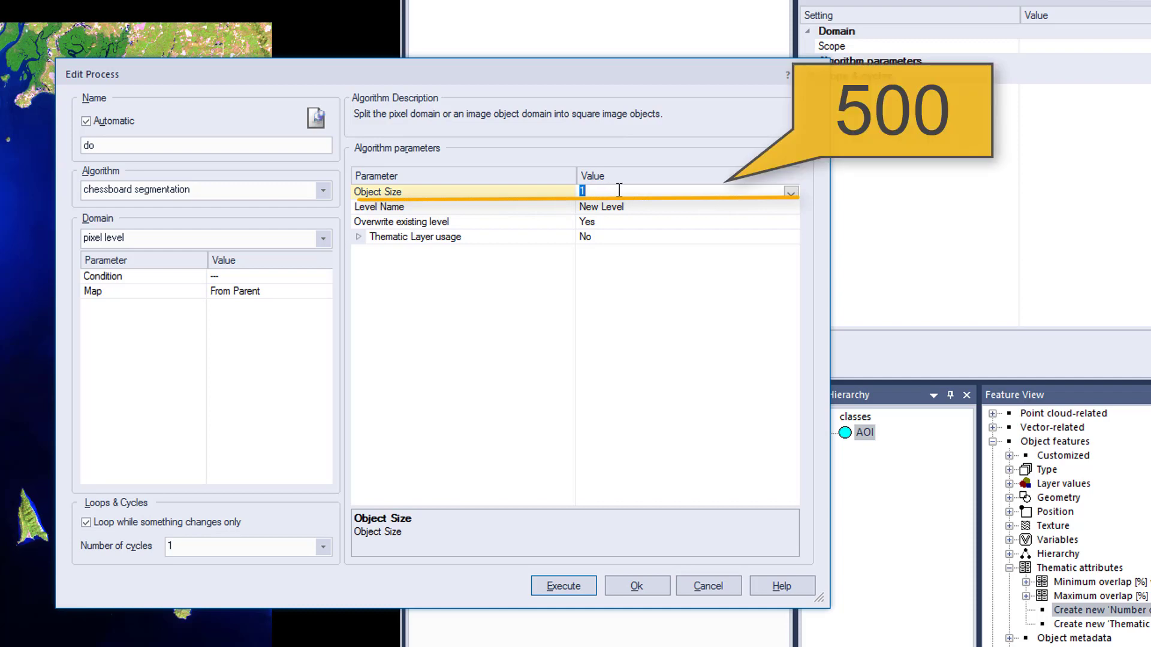
{"action": "type", "text": "500"}
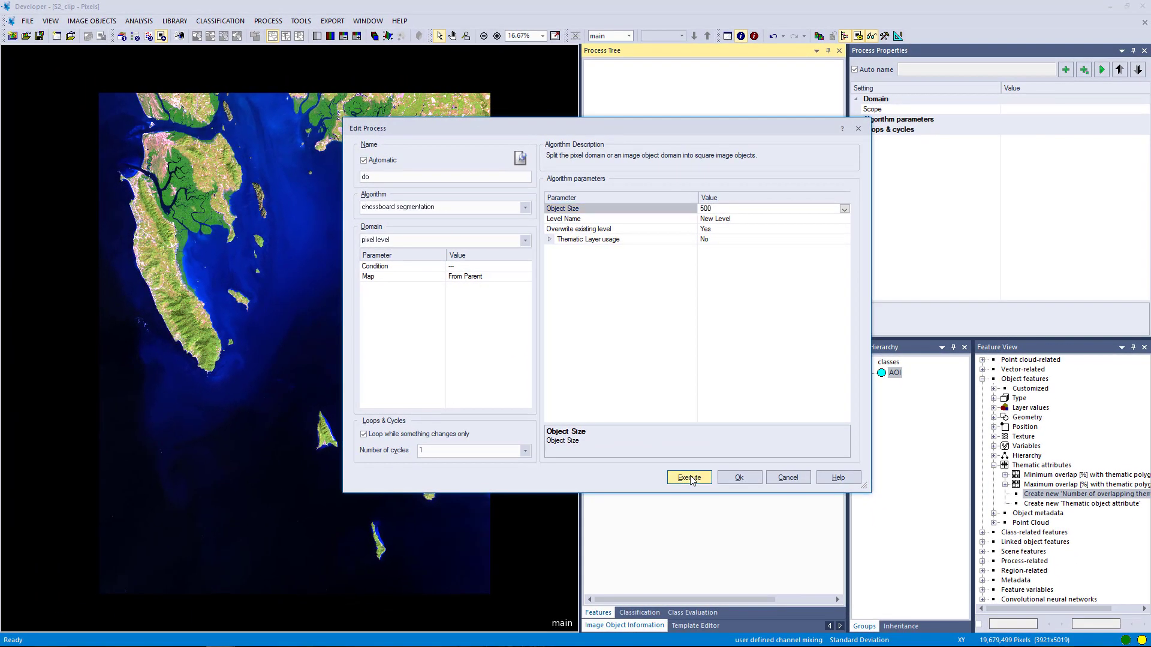
Execute the size-500 chessboard segmentation and show the image pixels under the grid
{"action": "left_click", "coordinate": [662, 503]}
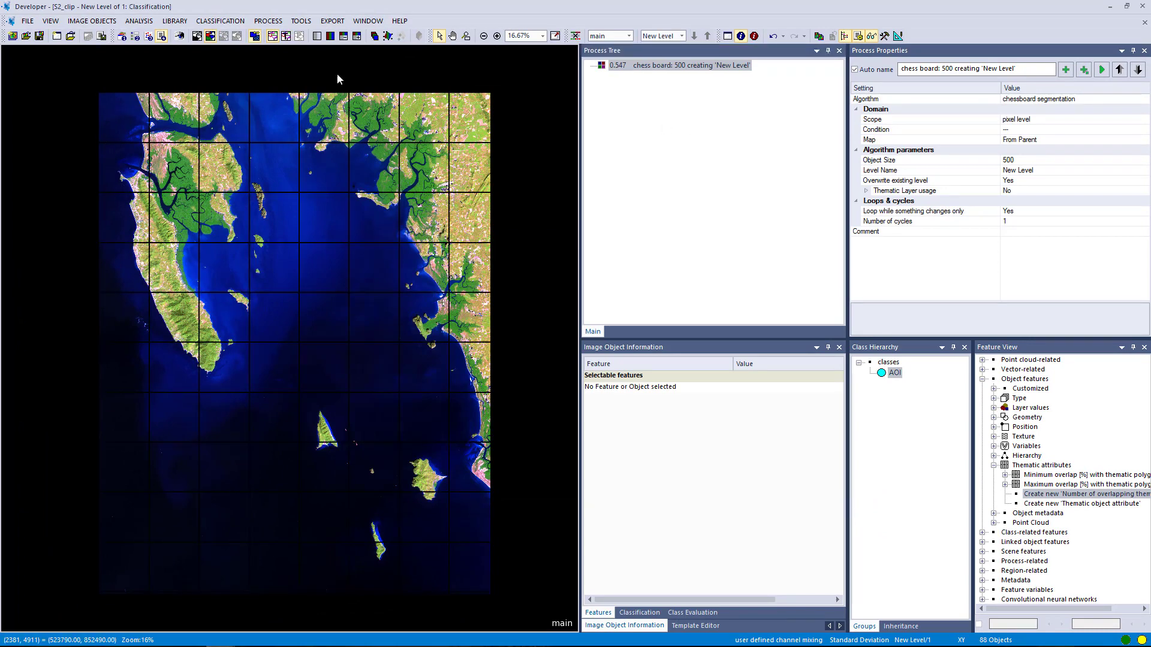
{"action": "left_click", "coordinate": [196, 36]}
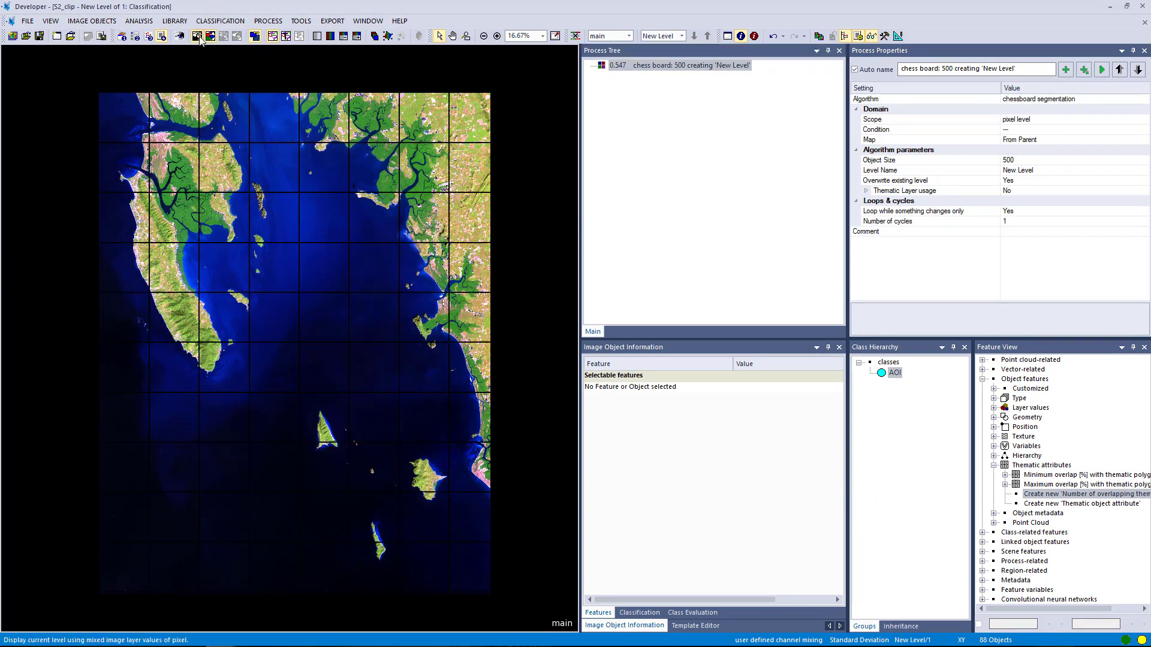
{"action": "left_click", "coordinate": [291, 178]}
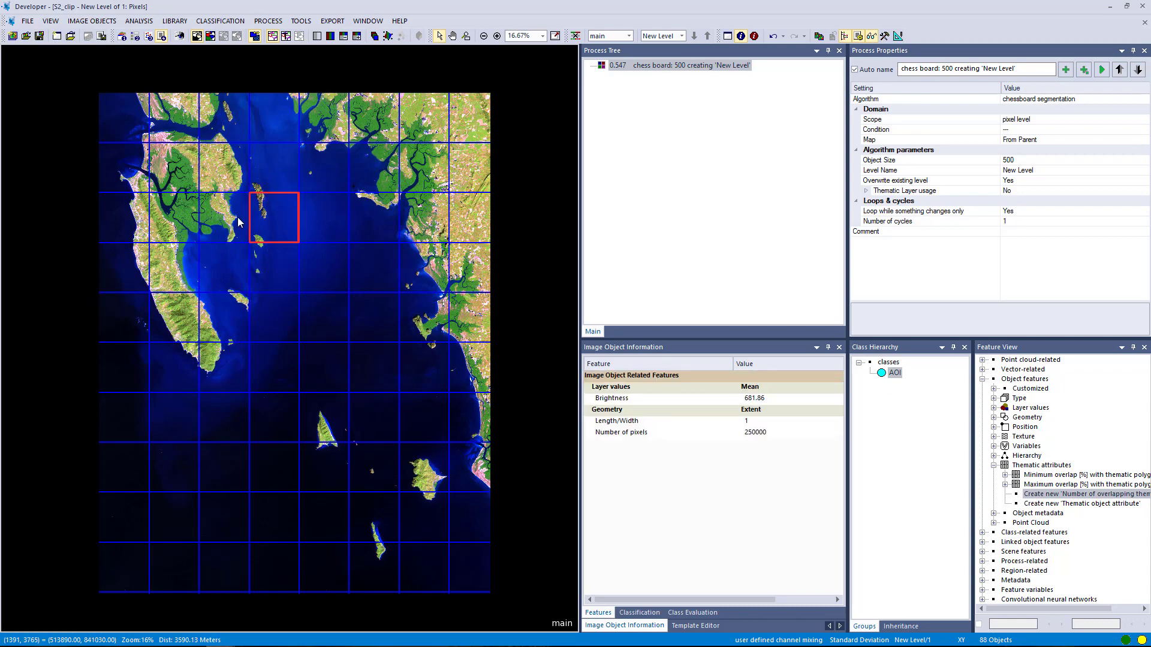
Inspect brightness and pixel counts of coastal, peninsula, bay and northeastern shore tiles
{"action": "left_click", "coordinate": [237, 183]}
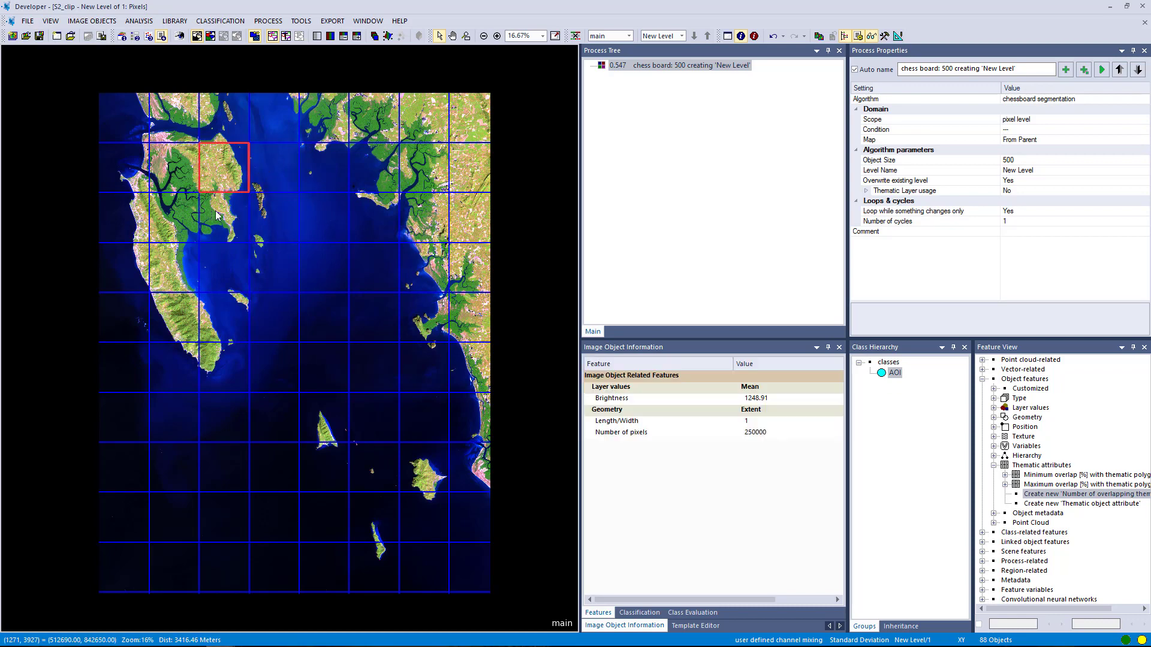
{"action": "left_click", "coordinate": [207, 273]}
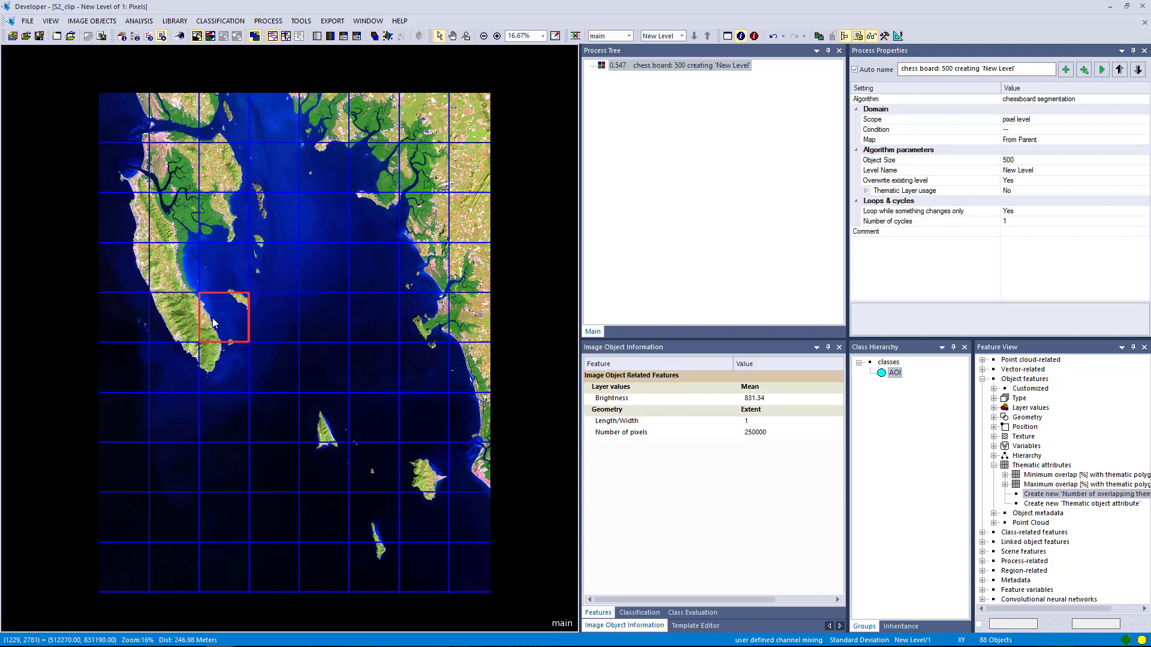
{"action": "left_click", "coordinate": [188, 324]}
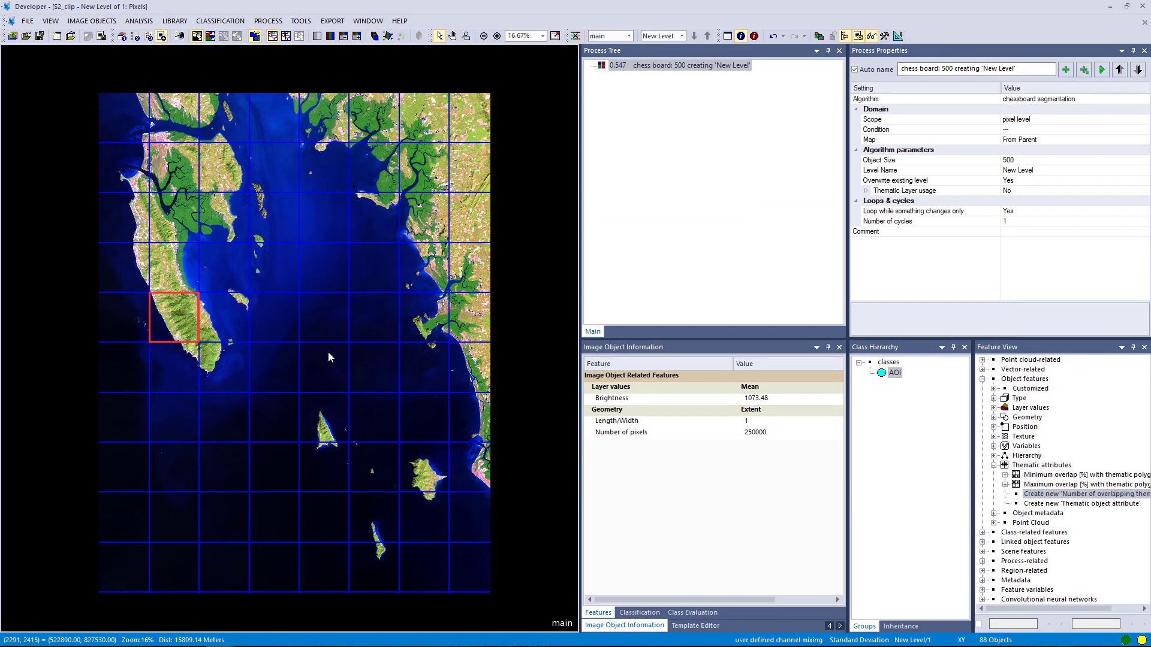
{"action": "left_click", "coordinate": [303, 364]}
{"action": "left_click", "coordinate": [338, 305]}
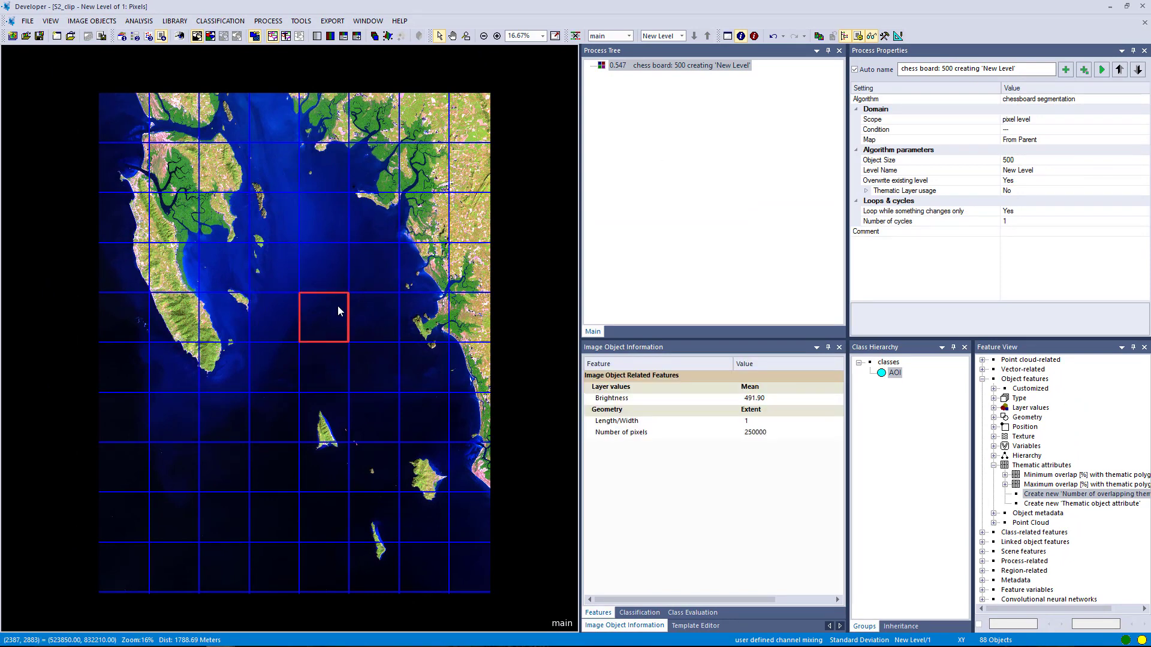
{"action": "left_click", "coordinate": [220, 209]}
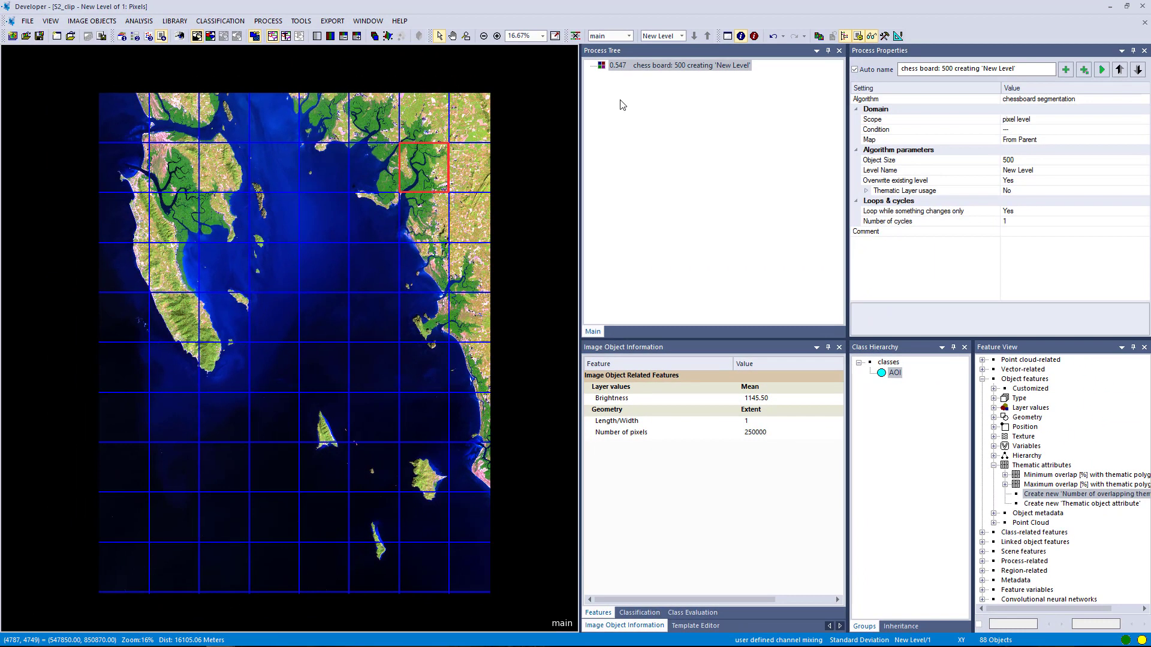
Edit the chessboard process to use an Object Size of 100
{"action": "right_click", "coordinate": [646, 66]}
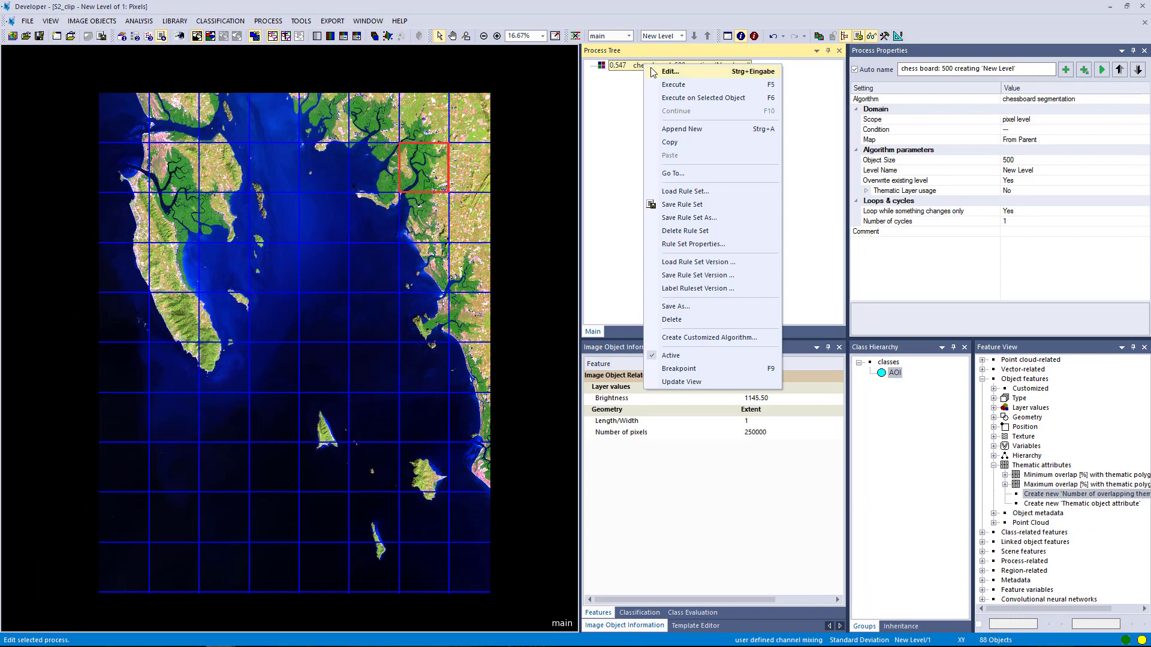
{"action": "left_click", "coordinate": [667, 72]}
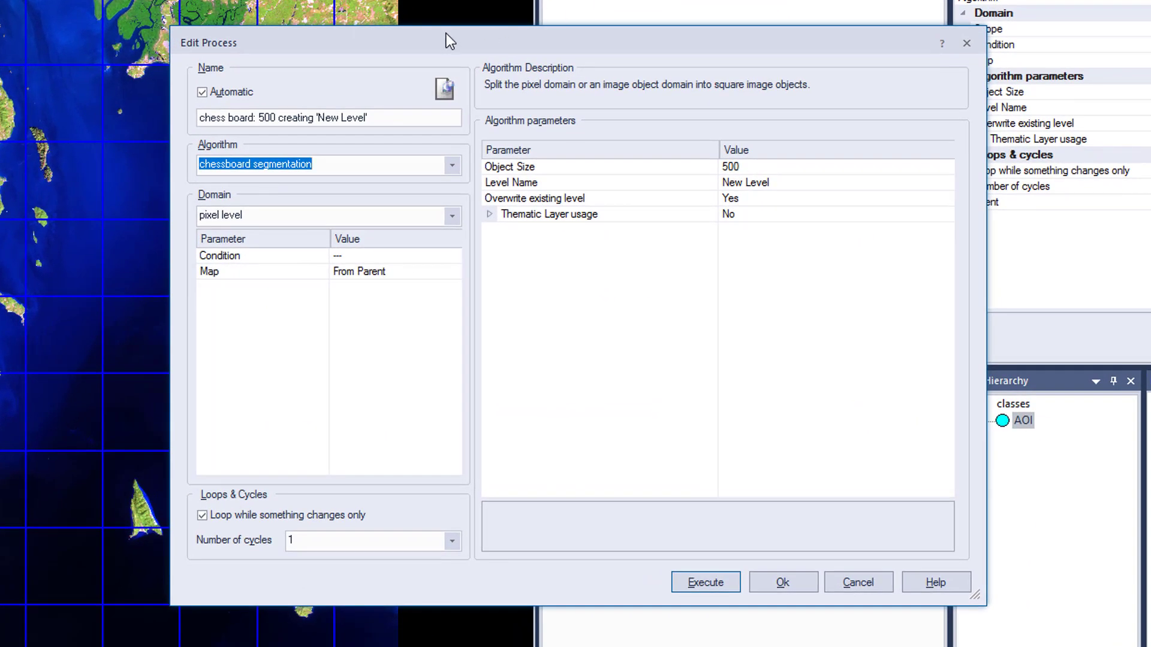
{"action": "left_click_drag", "start_coordinate": [475, 40], "coordinate": [463, 34]}
{"action": "left_click", "coordinate": [333, 155]}
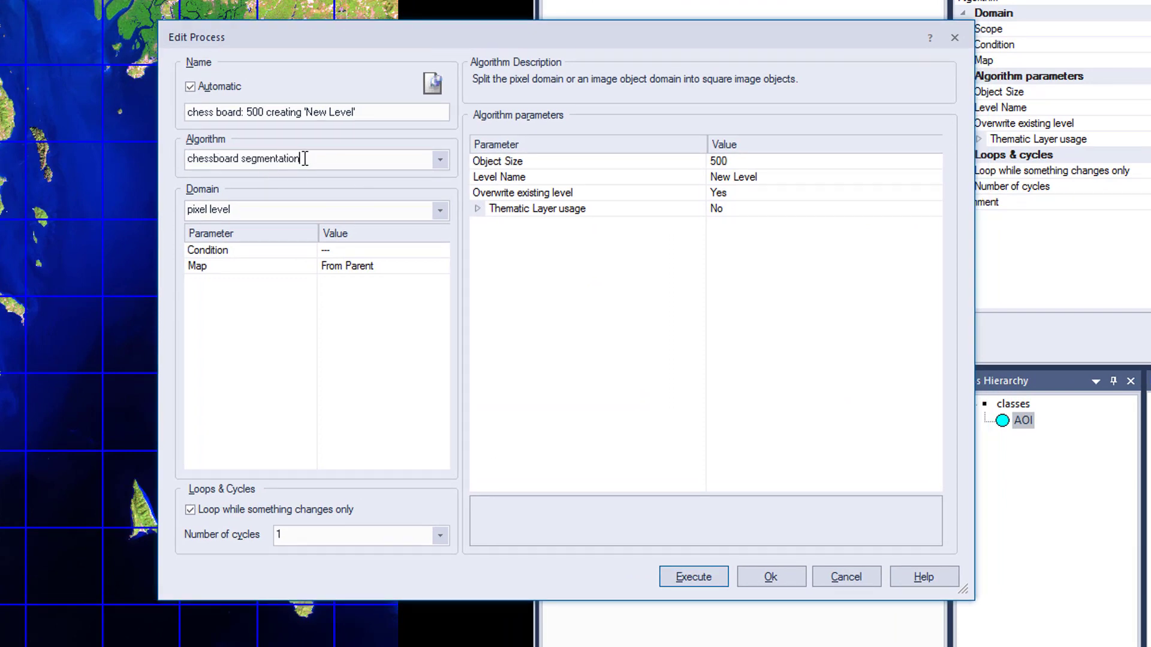
{"action": "left_click", "coordinate": [728, 161]}
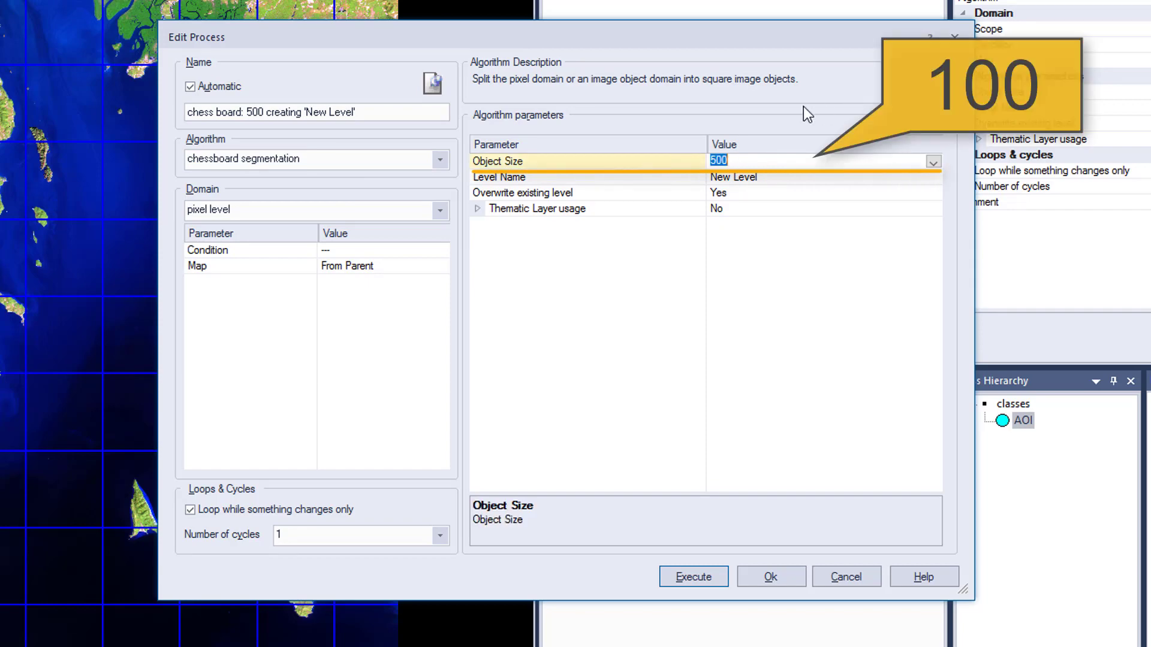
{"action": "type", "text": "100"}
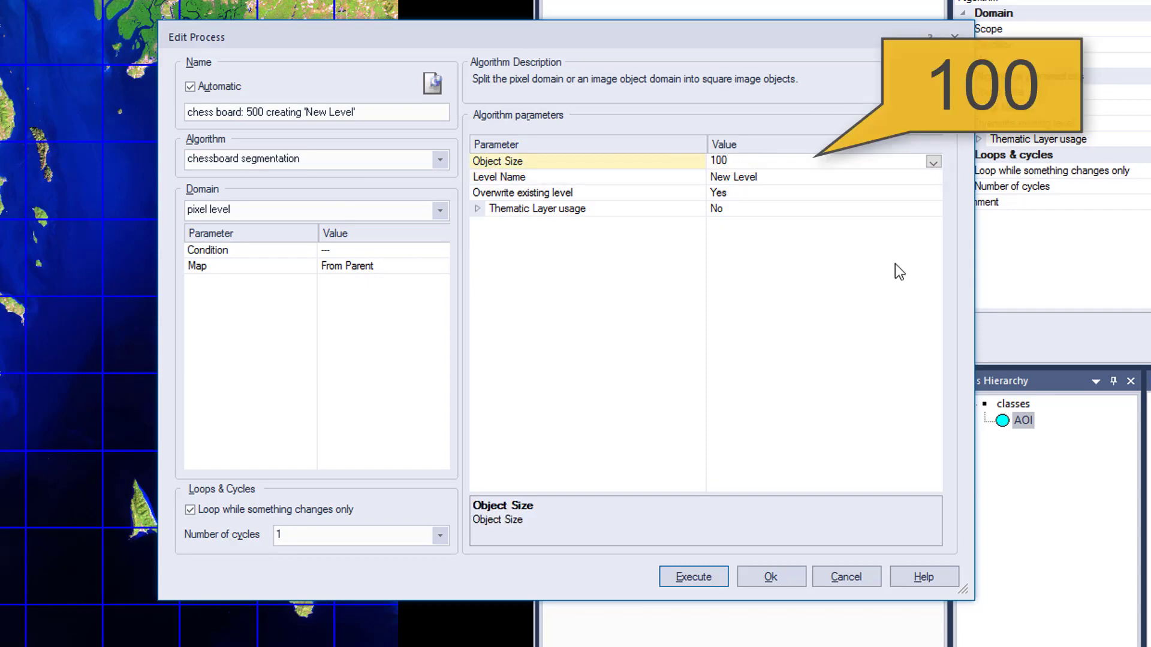
{"action": "left_click", "coordinate": [782, 580]}
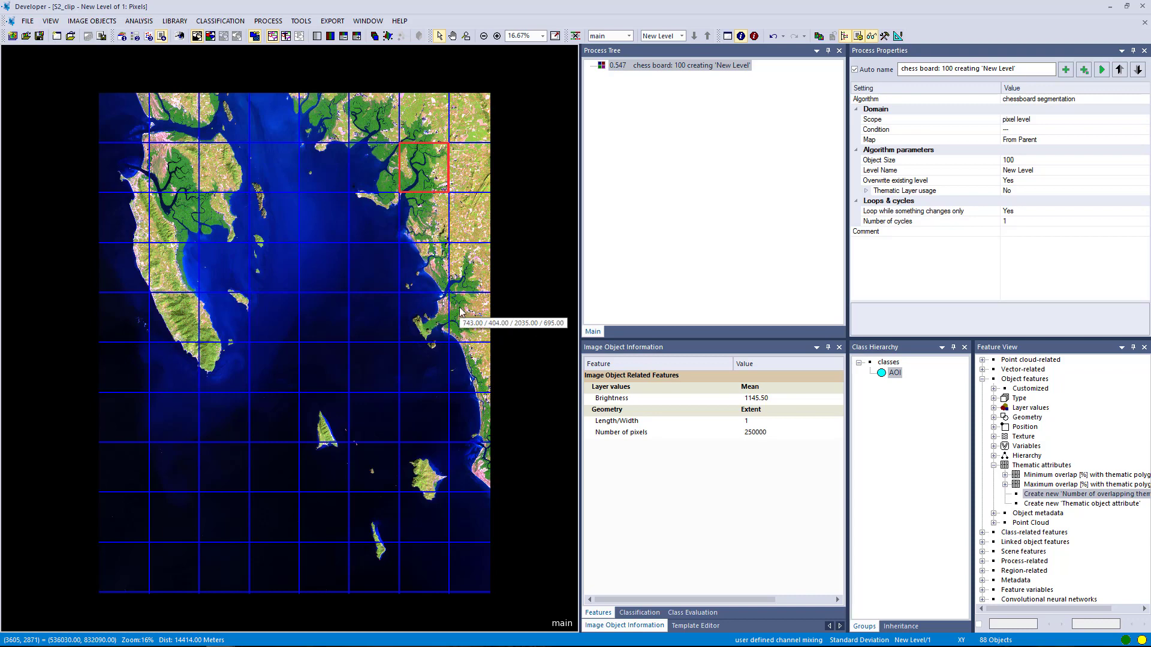
Rerun the chessboard segmentation, producing 2,040 tiles of 10000 pixels each
{"action": "left_click", "coordinate": [328, 220]}
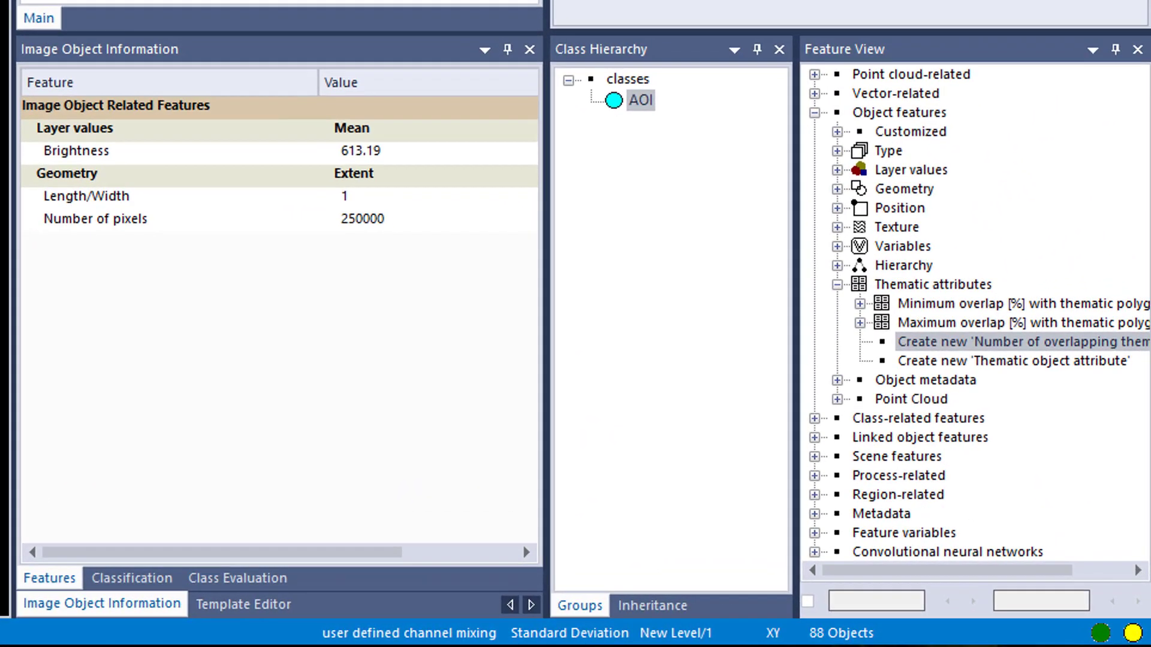
{"action": "right_click", "coordinate": [81, 2]}
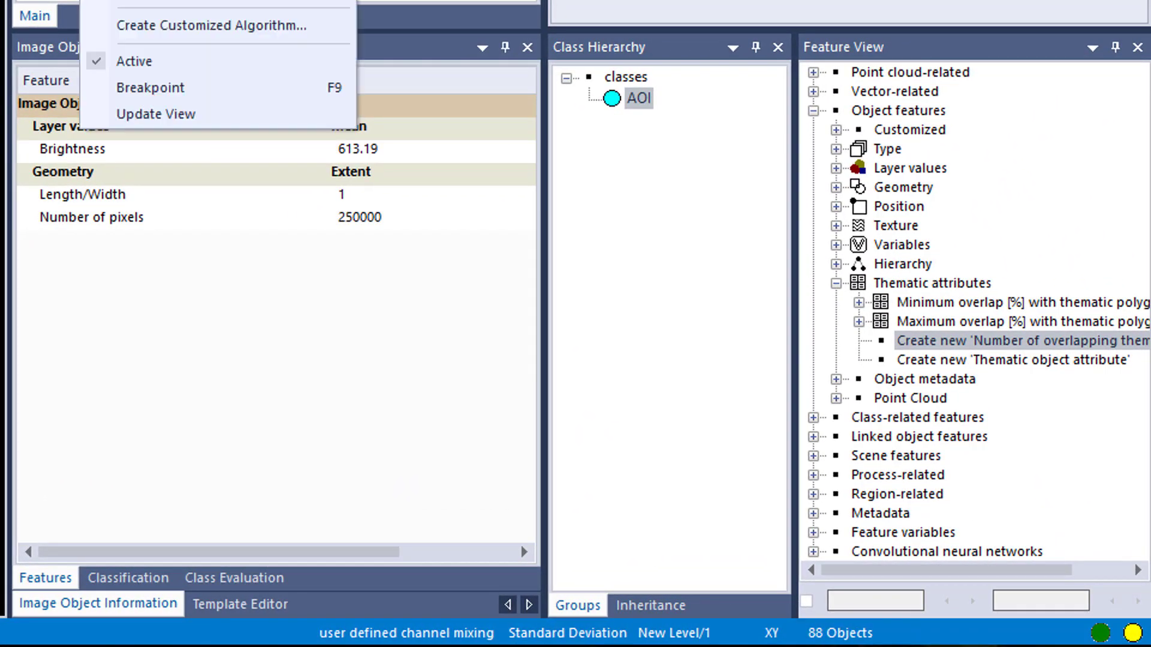
{"action": "left_click", "coordinate": [635, 87]}
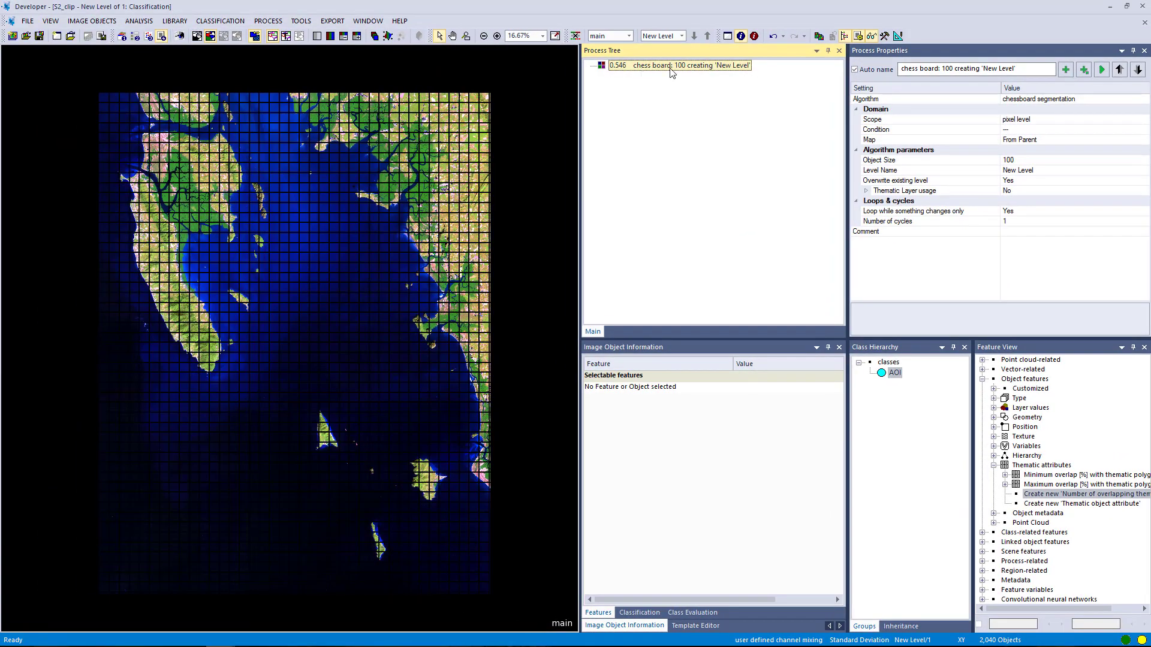
Change the chessboard Object Size to 10 and execute, yielding 197,286 objects
{"action": "left_click", "coordinate": [197, 38]}
{"action": "left_click", "coordinate": [390, 308]}
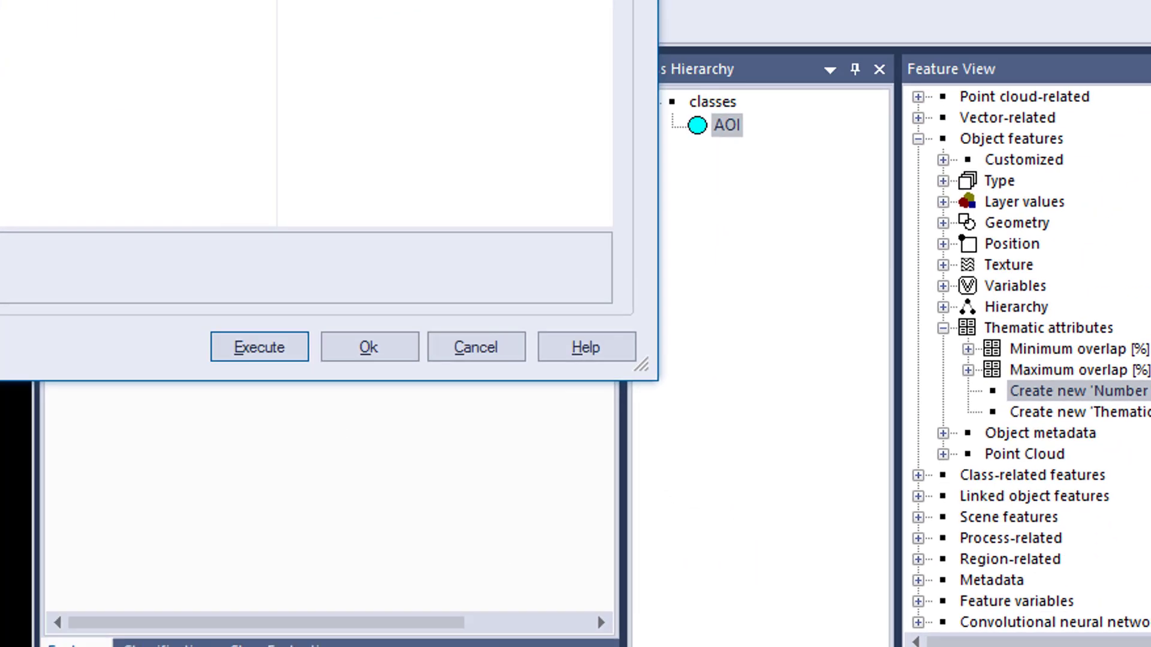
{"action": "left_click", "coordinate": [784, 170]}
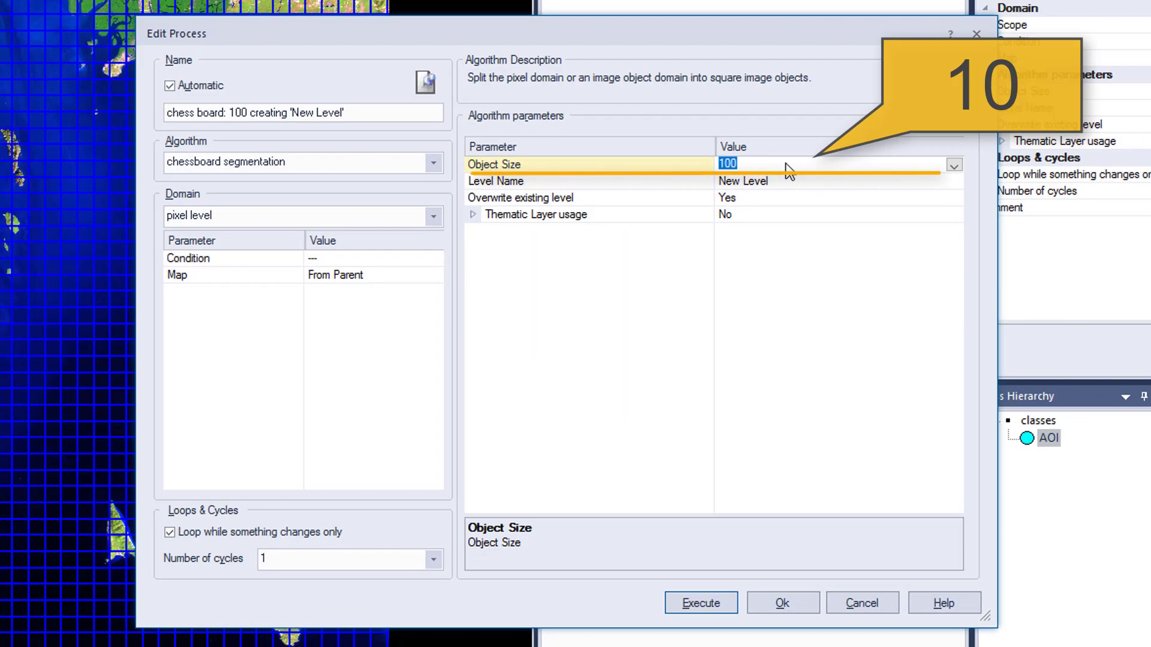
{"action": "type", "text": "10"}
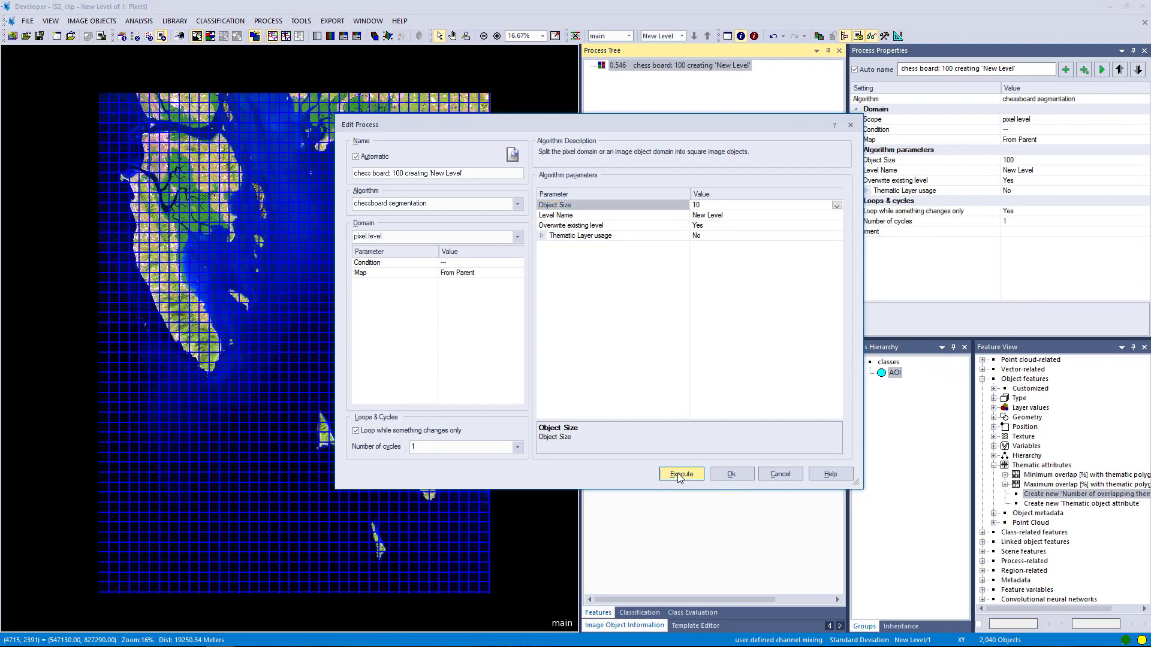
{"action": "left_click", "coordinate": [687, 548]}
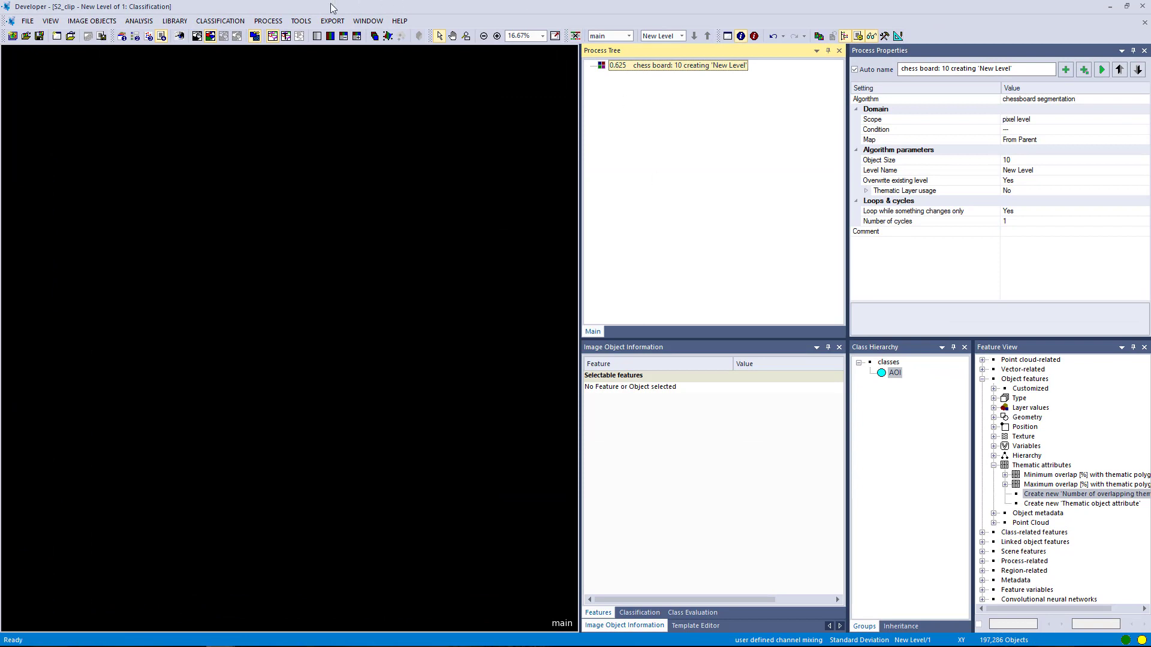
Turn on the pixel view to show the satellite image's natural colours beneath the objects
{"action": "left_click", "coordinate": [198, 37]}
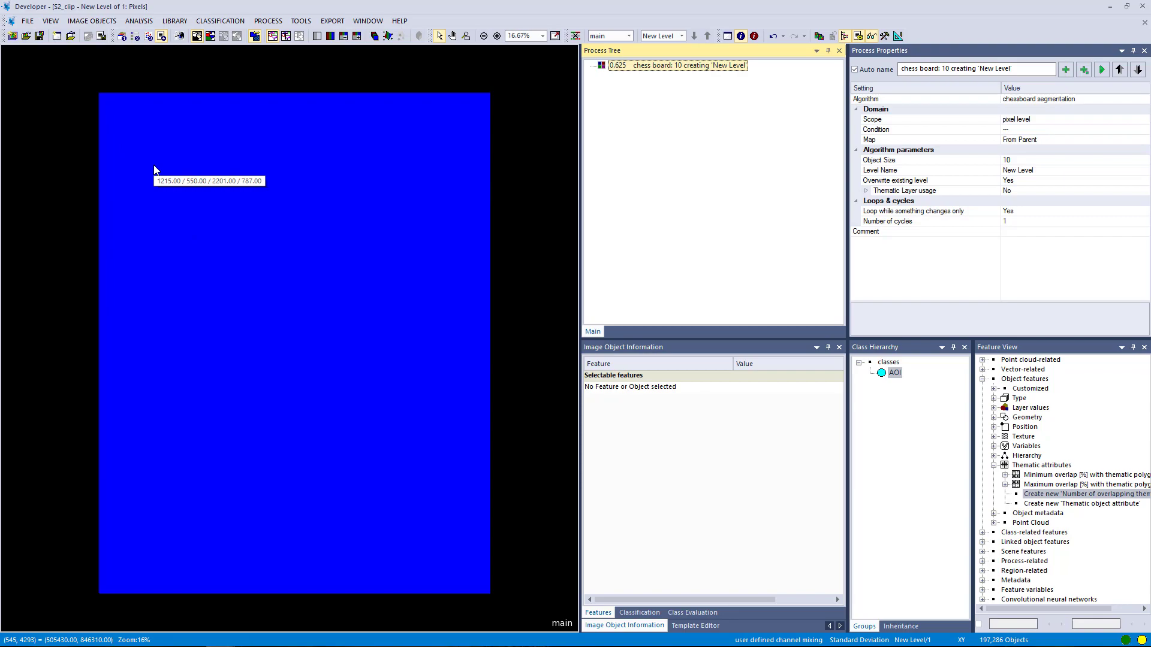
{"action": "left_click", "coordinate": [211, 243]}
{"action": "scroll", "coordinate": [213, 265], "scroll_direction": "up", "scroll_amount": 3}
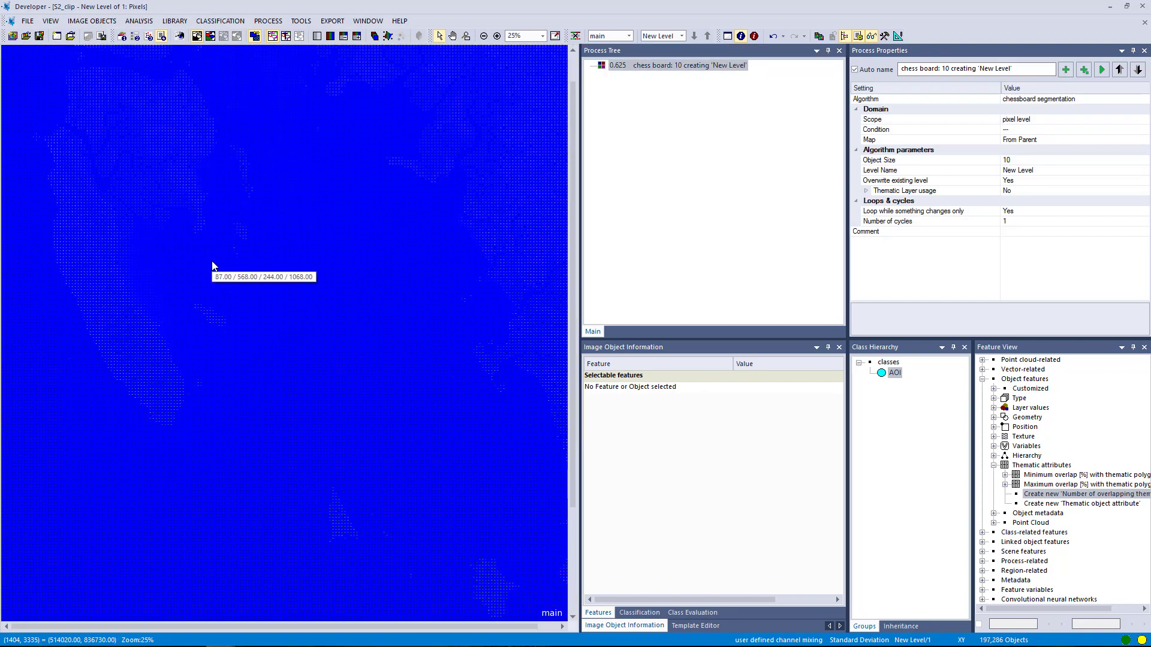
{"action": "scroll", "coordinate": [170, 271], "scroll_direction": "up", "scroll_amount": 3}
{"action": "scroll", "coordinate": [100, 305], "scroll_direction": "up", "scroll_amount": 3}
{"action": "scroll", "coordinate": [369, 251], "scroll_direction": "up", "scroll_amount": 3}
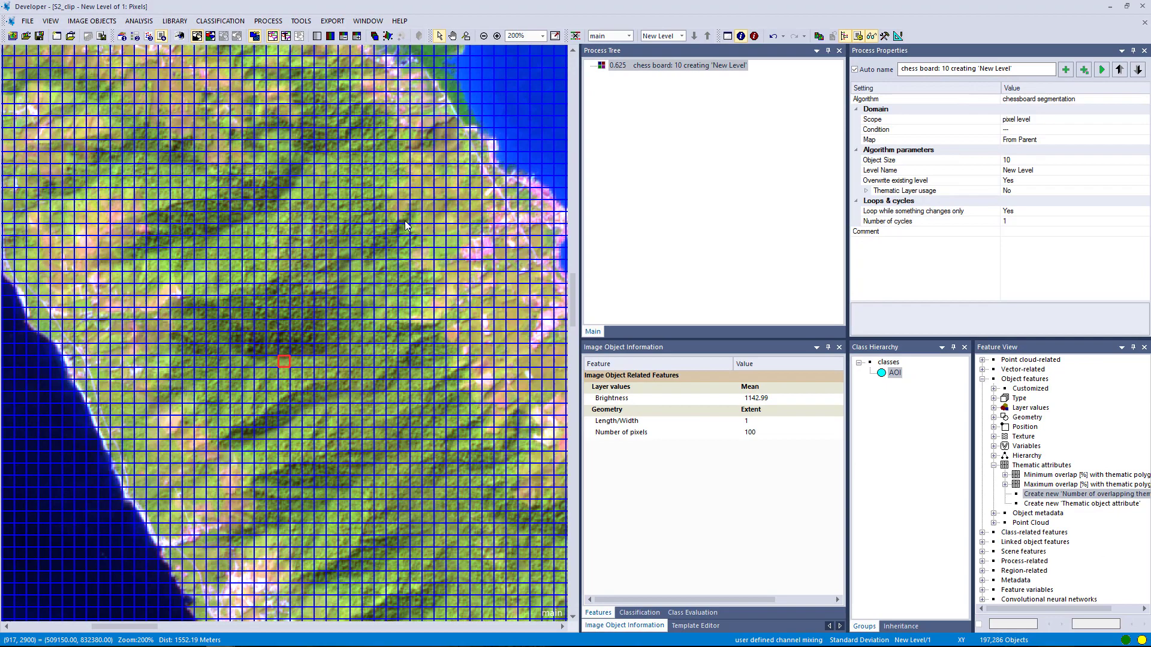
{"action": "scroll", "coordinate": [396, 180], "scroll_direction": "down", "scroll_amount": 1}
{"action": "scroll", "coordinate": [378, 198], "scroll_direction": "down", "scroll_amount": 1}
{"action": "scroll", "coordinate": [352, 215], "scroll_direction": "down", "scroll_amount": 1}
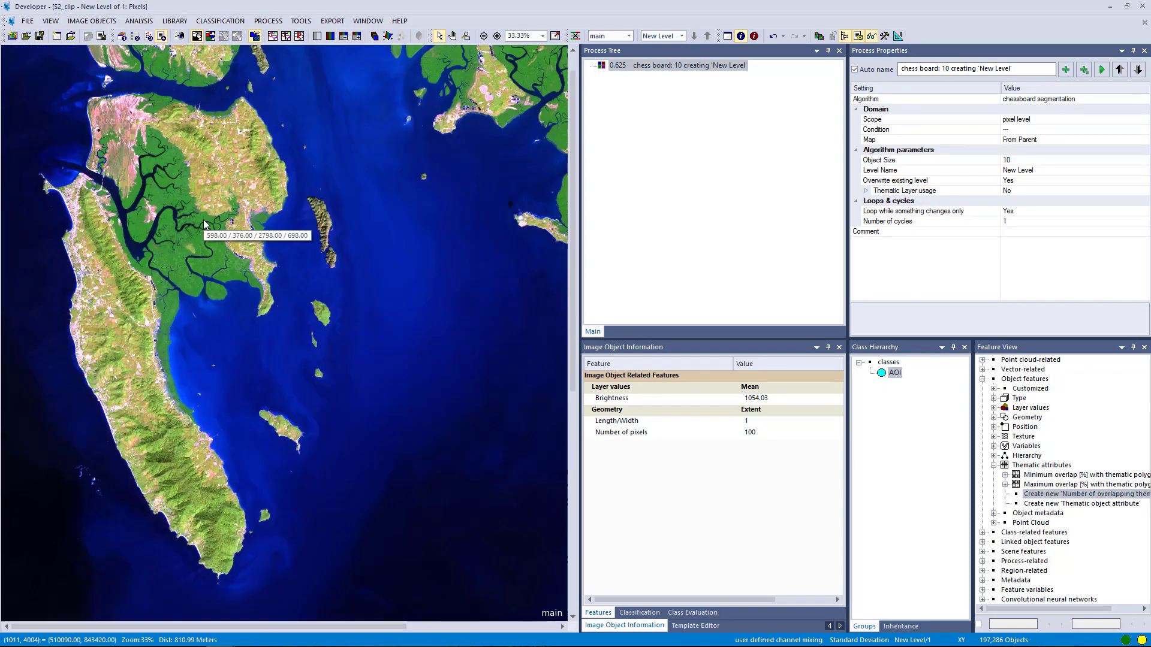
{"action": "scroll", "coordinate": [204, 219], "scroll_direction": "down", "scroll_amount": 1}
{"action": "scroll", "coordinate": [223, 210], "scroll_direction": "down", "scroll_amount": 2}
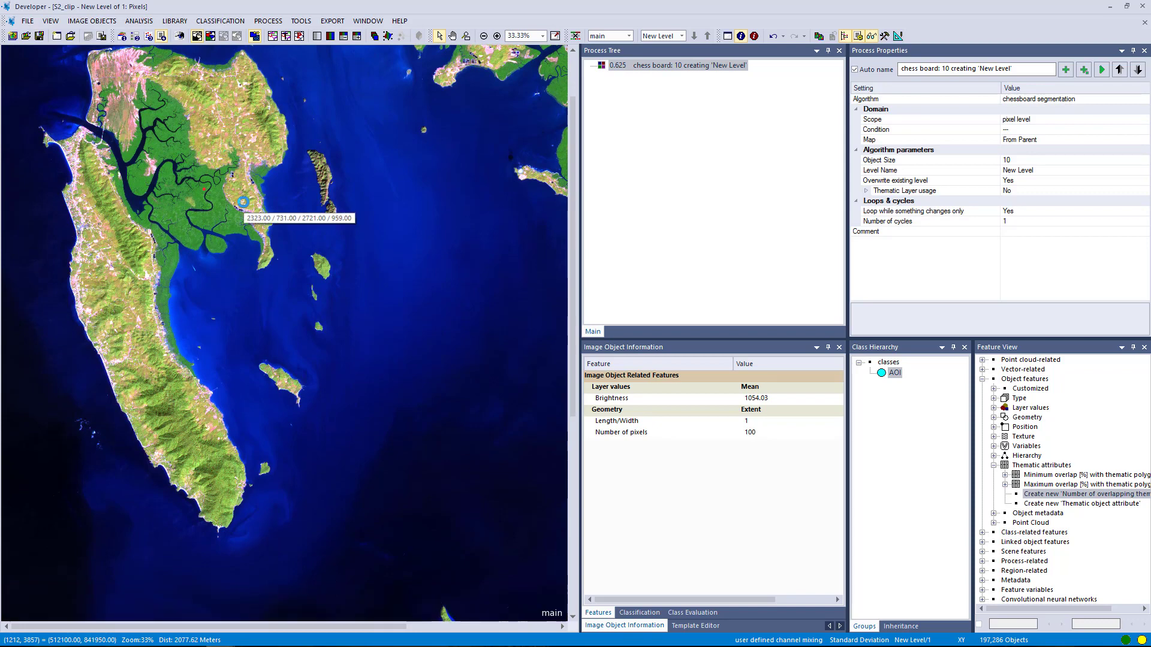
{"action": "scroll", "coordinate": [225, 203], "scroll_direction": "down", "scroll_amount": 1}
{"action": "scroll", "coordinate": [211, 216], "scroll_direction": "down", "scroll_amount": 1}
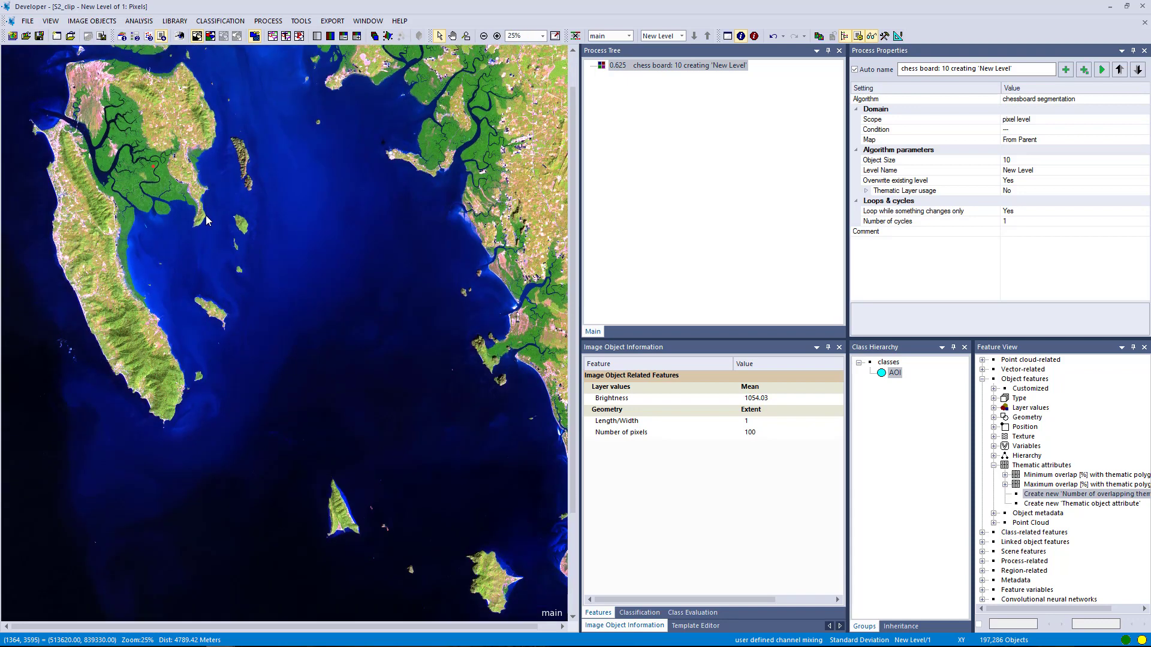
{"action": "scroll", "coordinate": [205, 218], "scroll_direction": "down", "scroll_amount": 1}
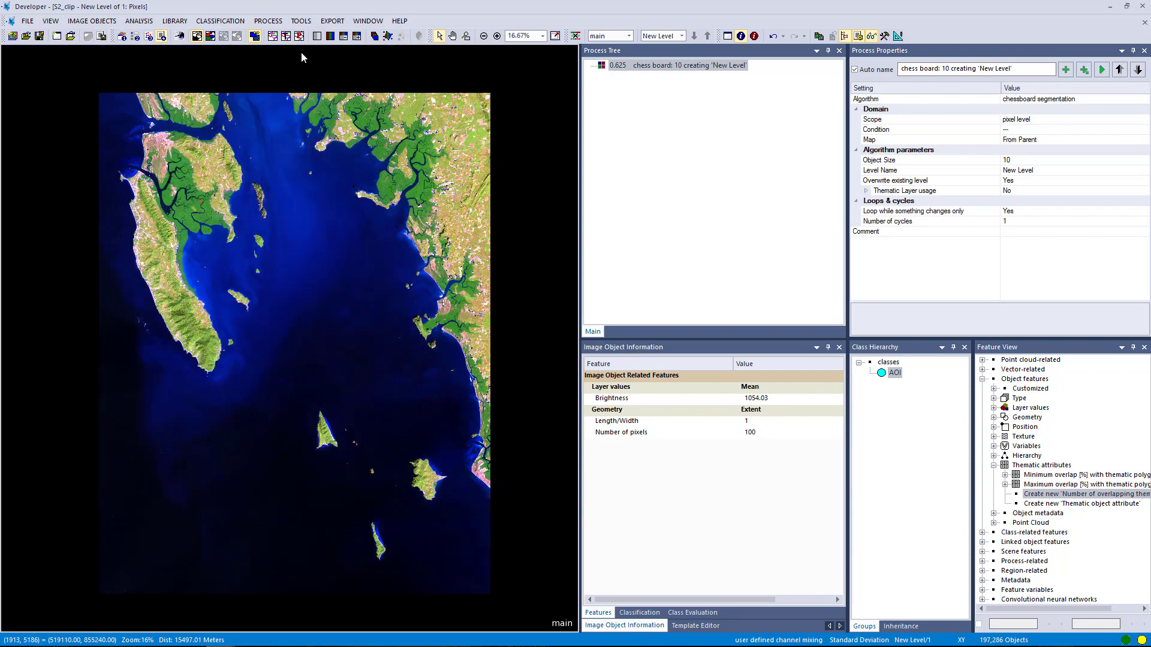
{"action": "left_click", "coordinate": [387, 37]}
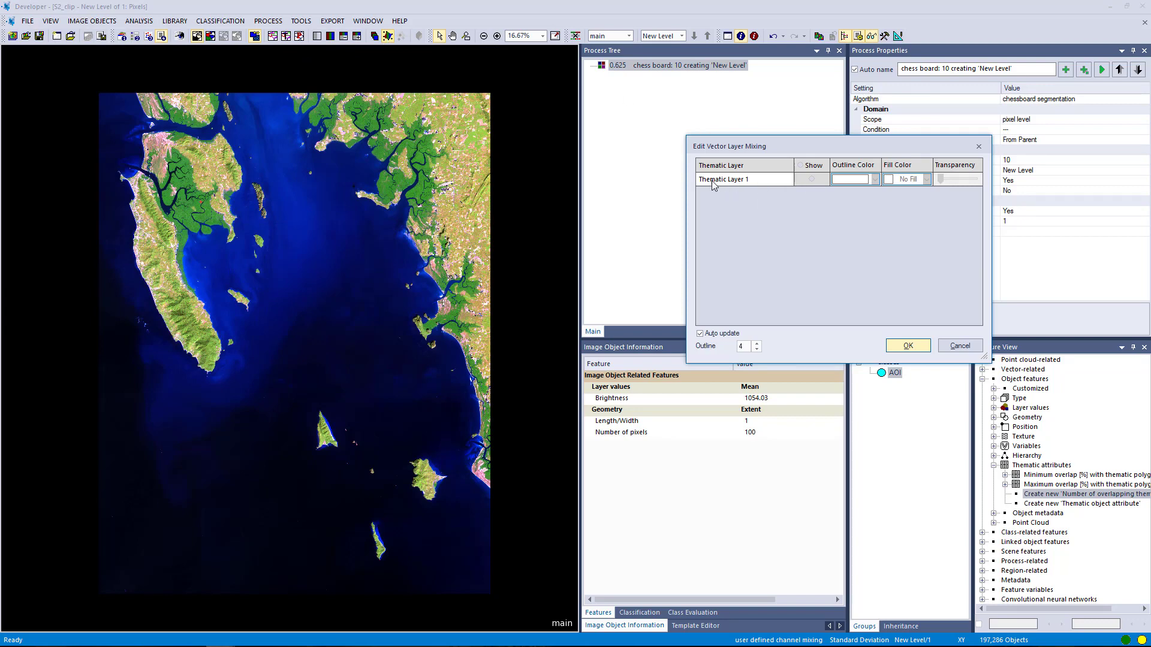
{"action": "left_click", "coordinate": [812, 179]}
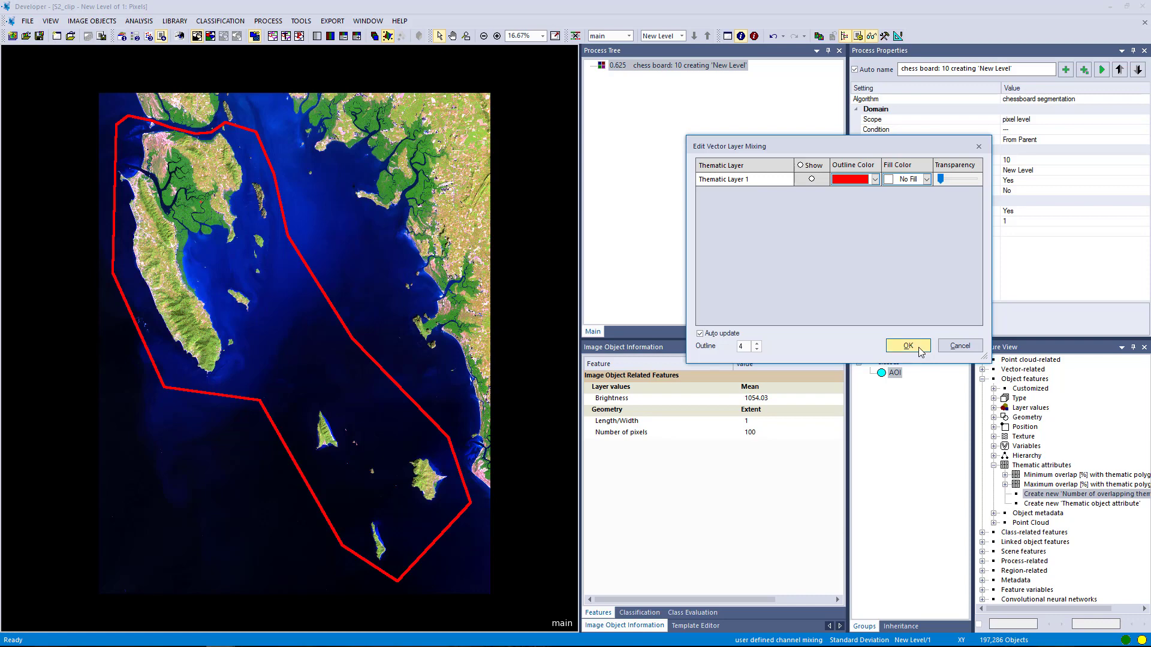
{"action": "left_click", "coordinate": [920, 351]}
{"action": "left_click", "coordinate": [387, 36]}
{"action": "left_click", "coordinate": [812, 179]}
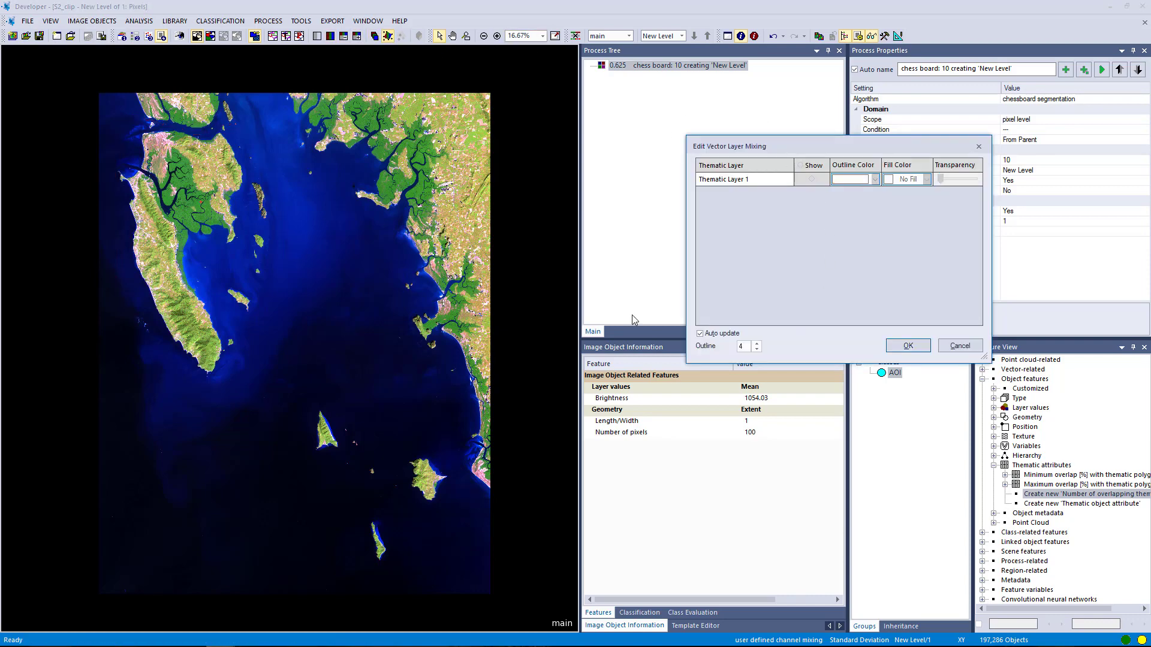
Execute chessboard with Object Size 100000000 and Thematic Layer 1 usage Yes, leaving 2 objects
{"action": "left_click", "coordinate": [908, 346]}
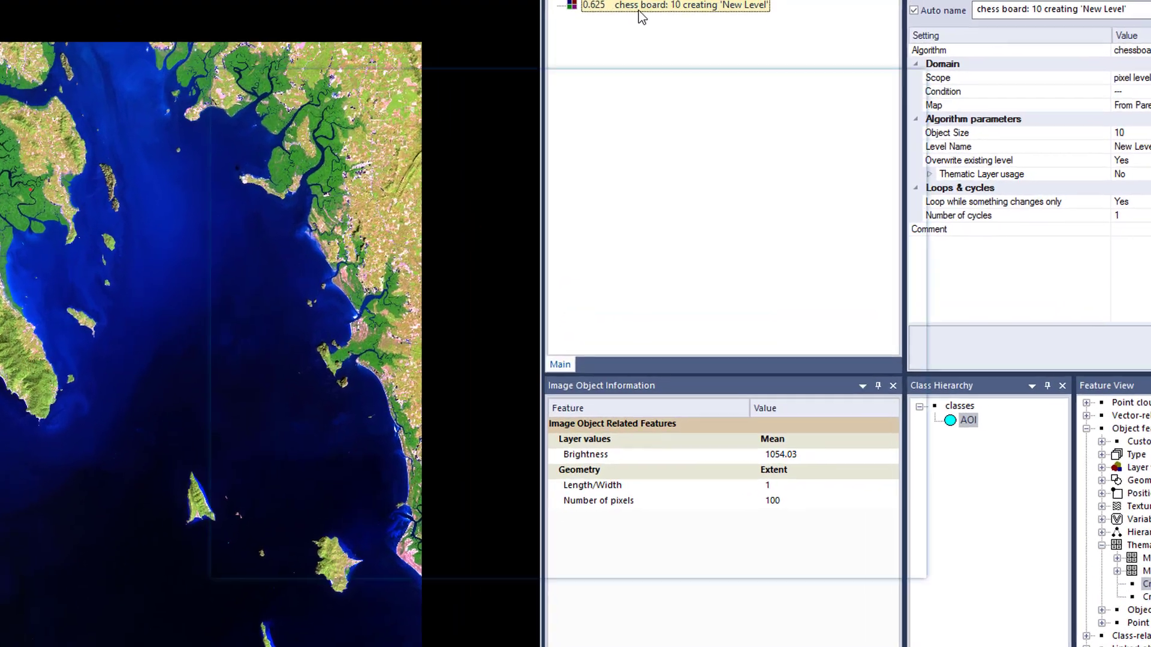
{"action": "double_click", "coordinate": [639, 11]}
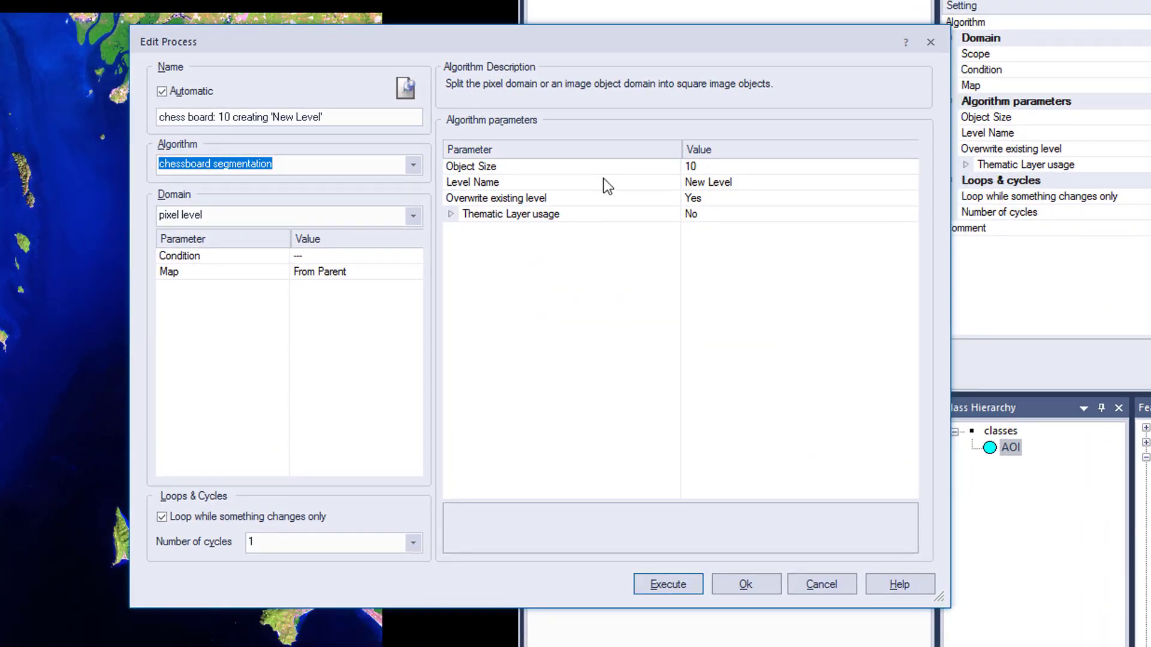
{"action": "left_click", "coordinate": [780, 169]}
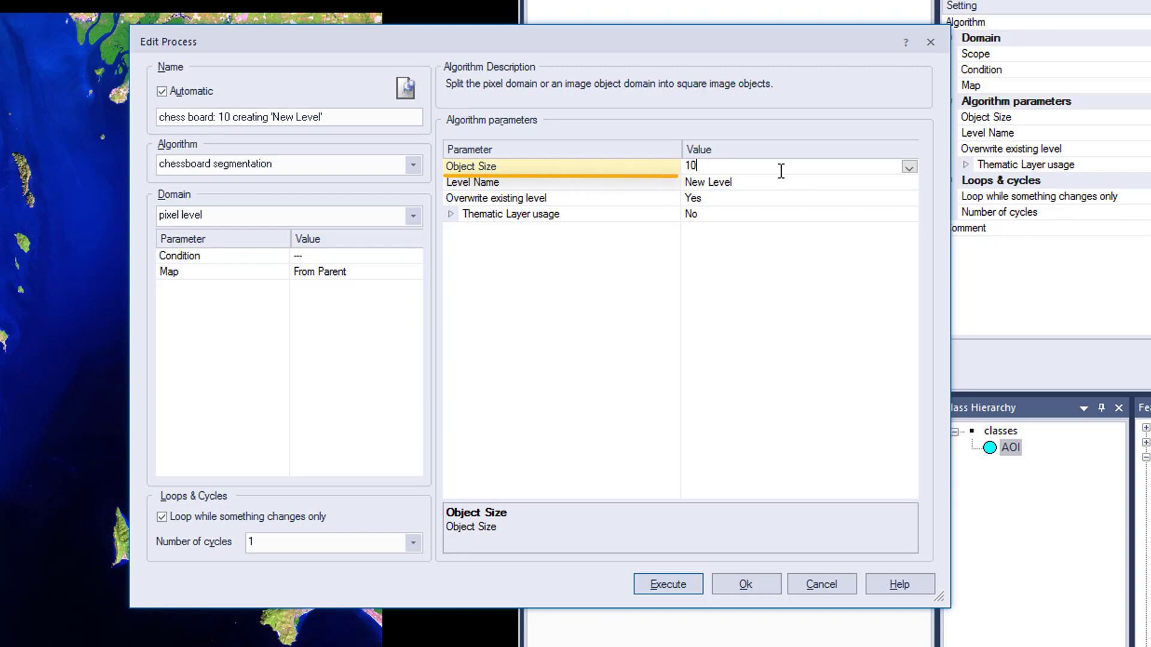
{"action": "type", "text": "0000"}
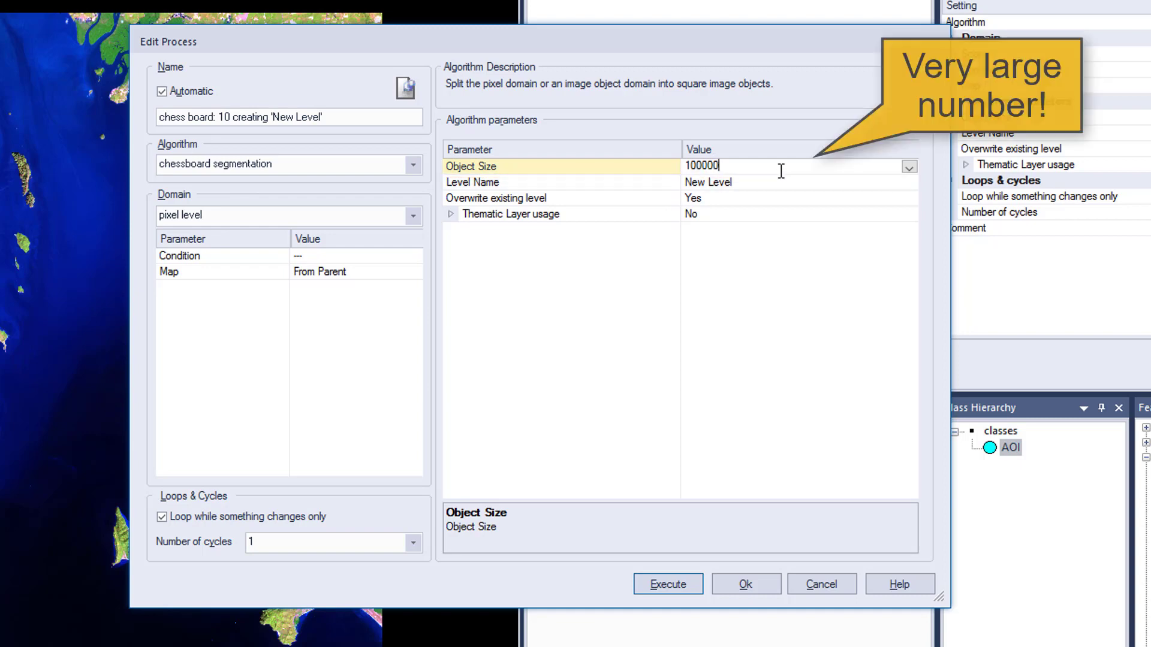
{"action": "type", "text": "0000"}
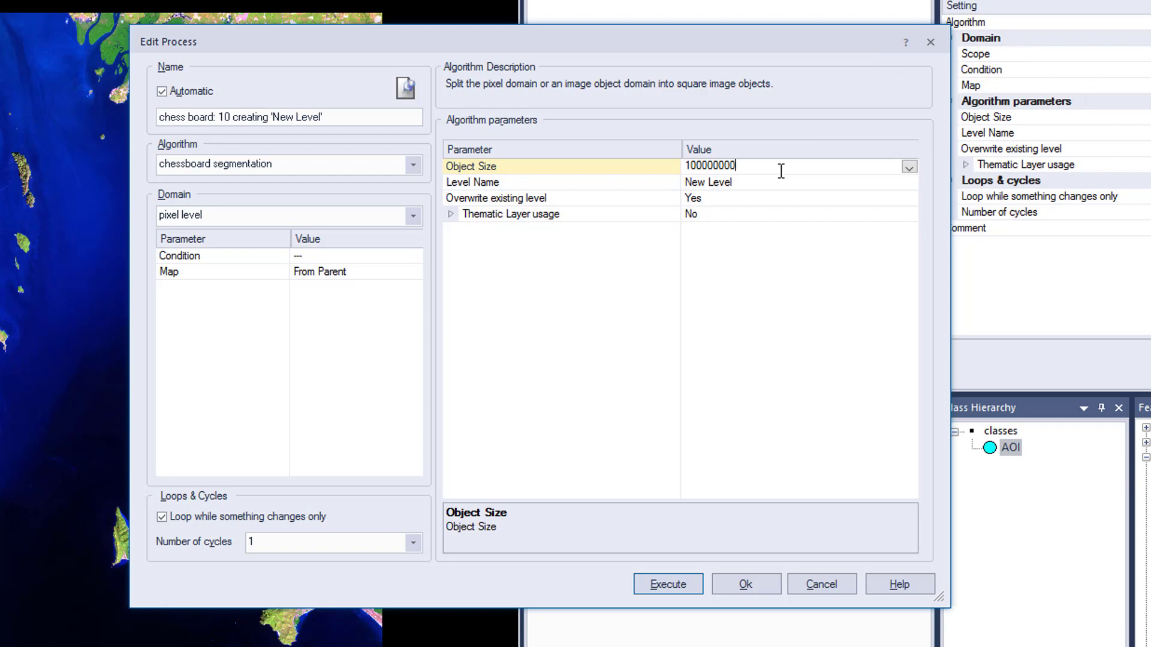
{"action": "left_click", "coordinate": [452, 214]}
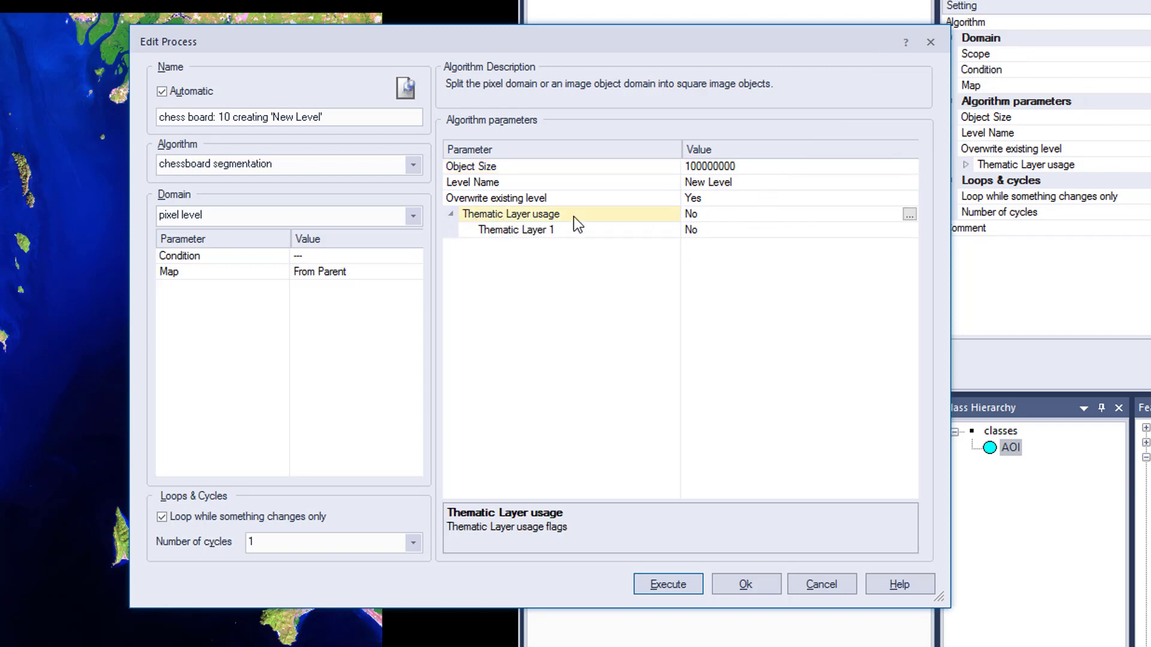
{"action": "left_click", "coordinate": [904, 229]}
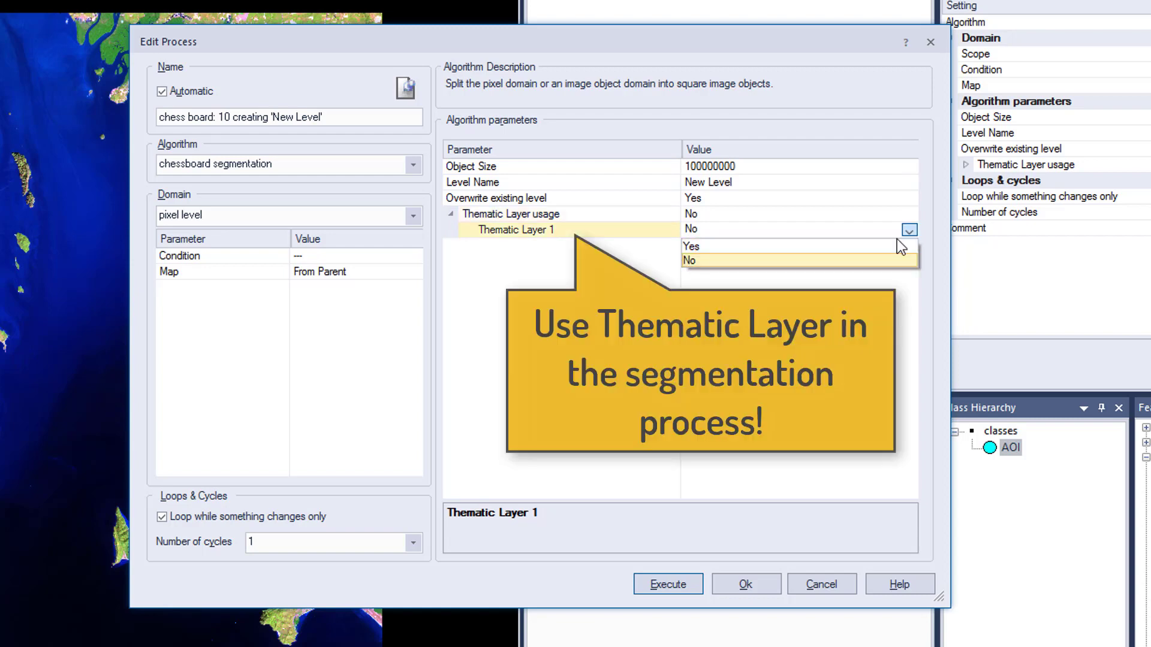
{"action": "left_click", "coordinate": [895, 243]}
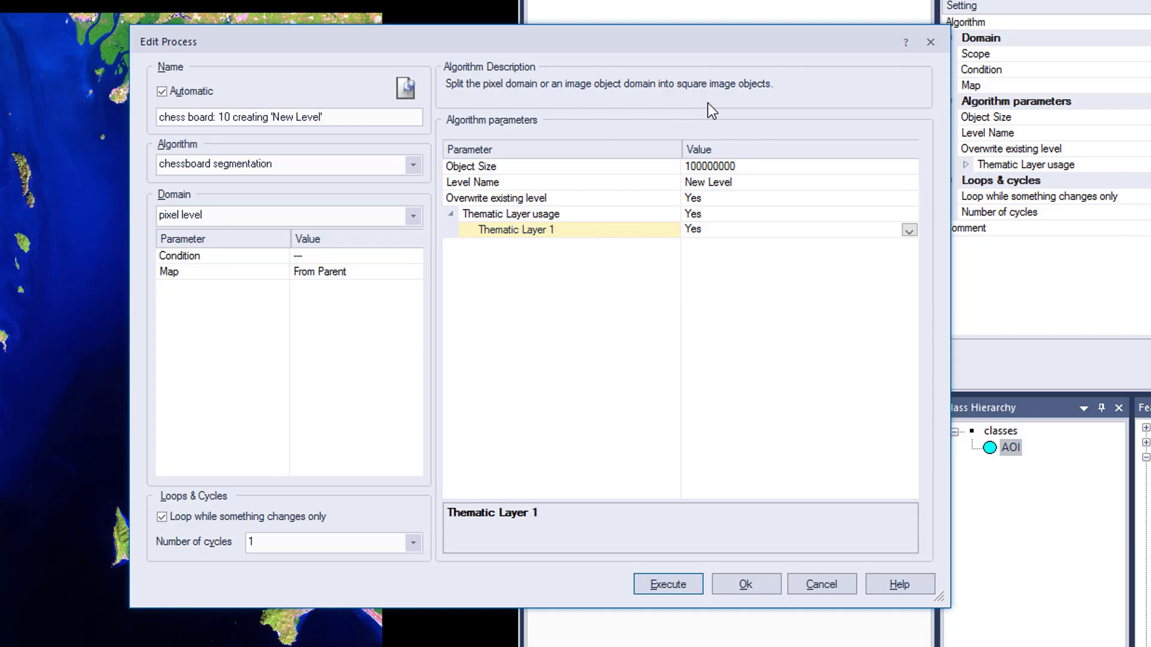
{"action": "left_click", "coordinate": [669, 586]}
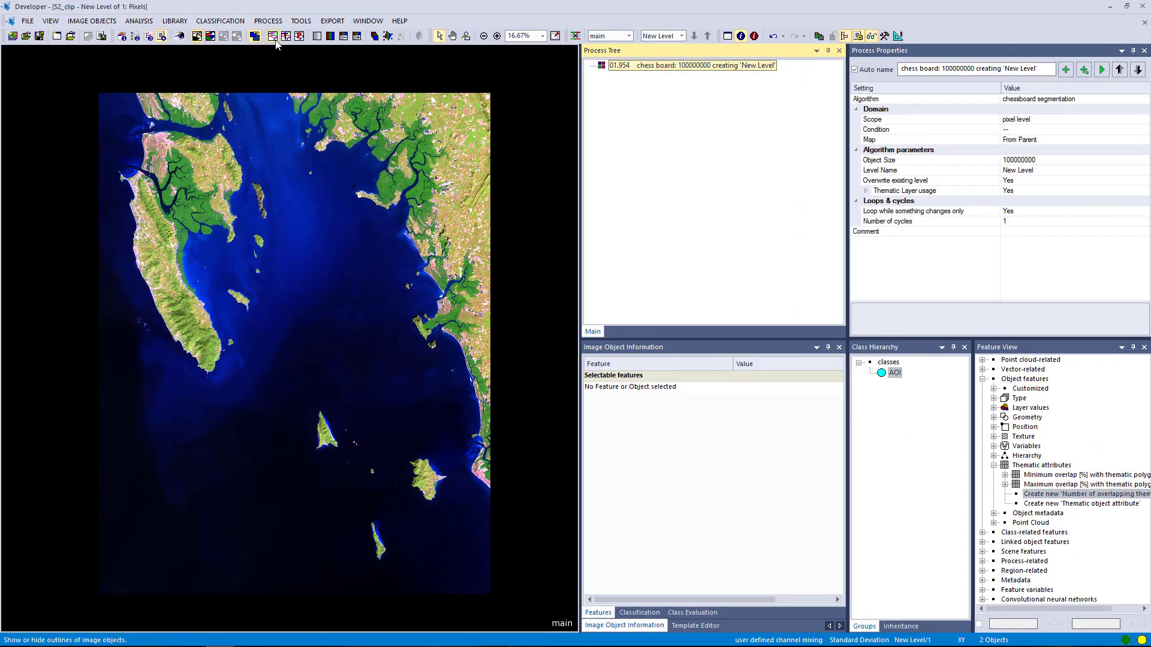
Show object outlines, then append a new process below the chessboard process
{"action": "left_click", "coordinate": [273, 36]}
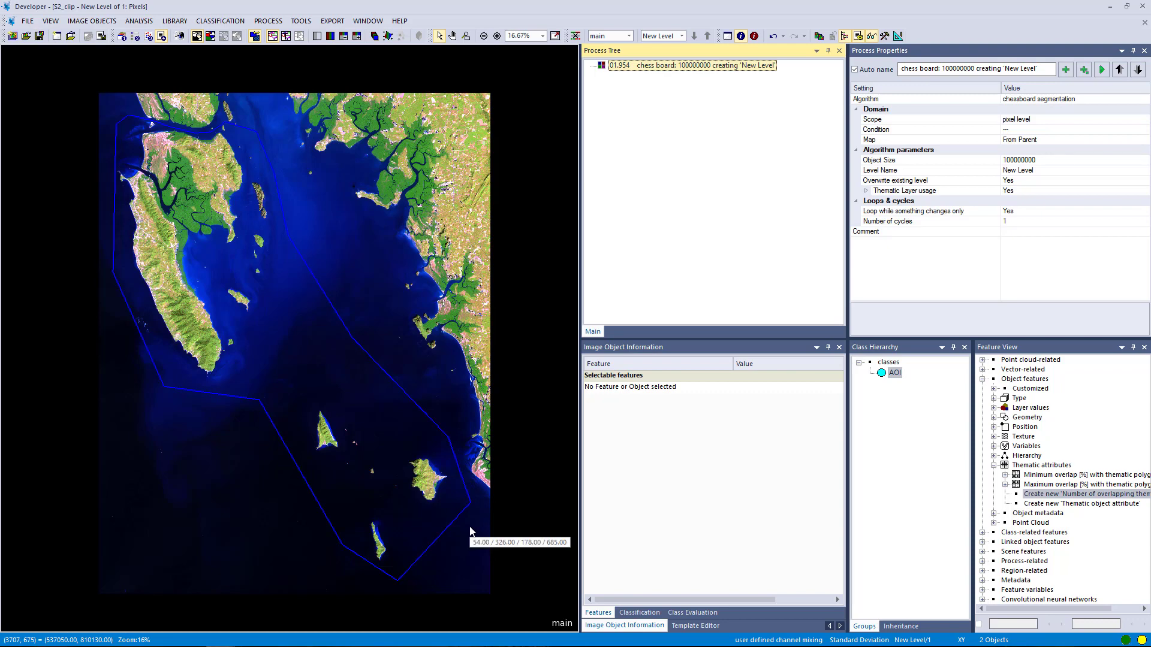
{"action": "right_click", "coordinate": [624, 91]}
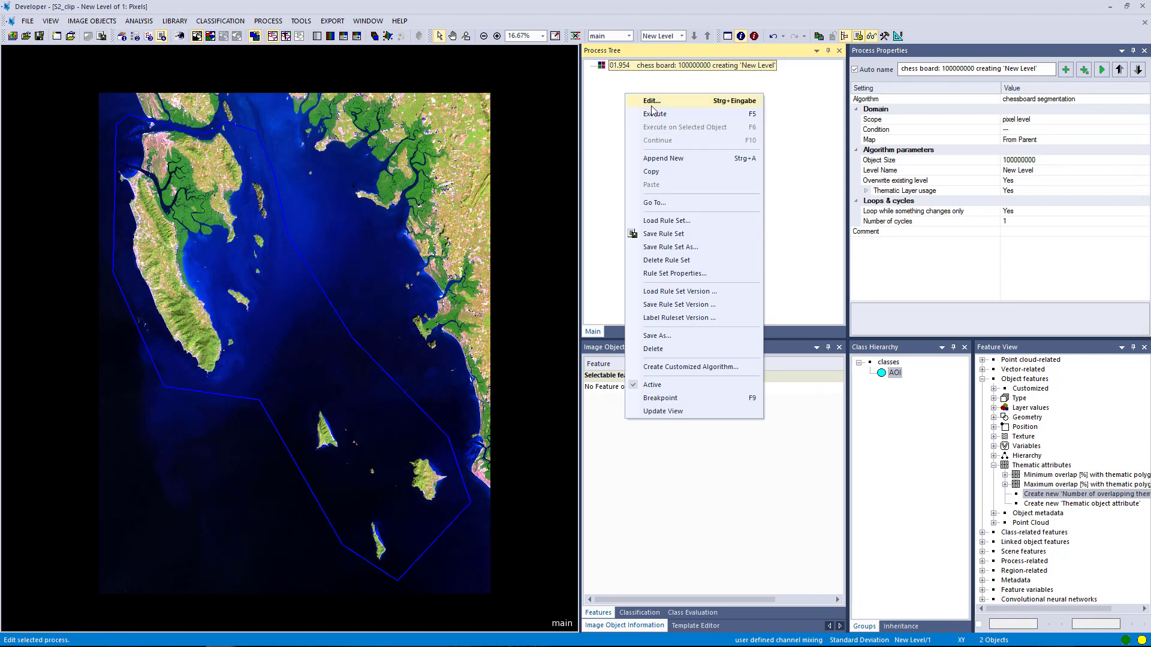
{"action": "left_click", "coordinate": [605, 101]}
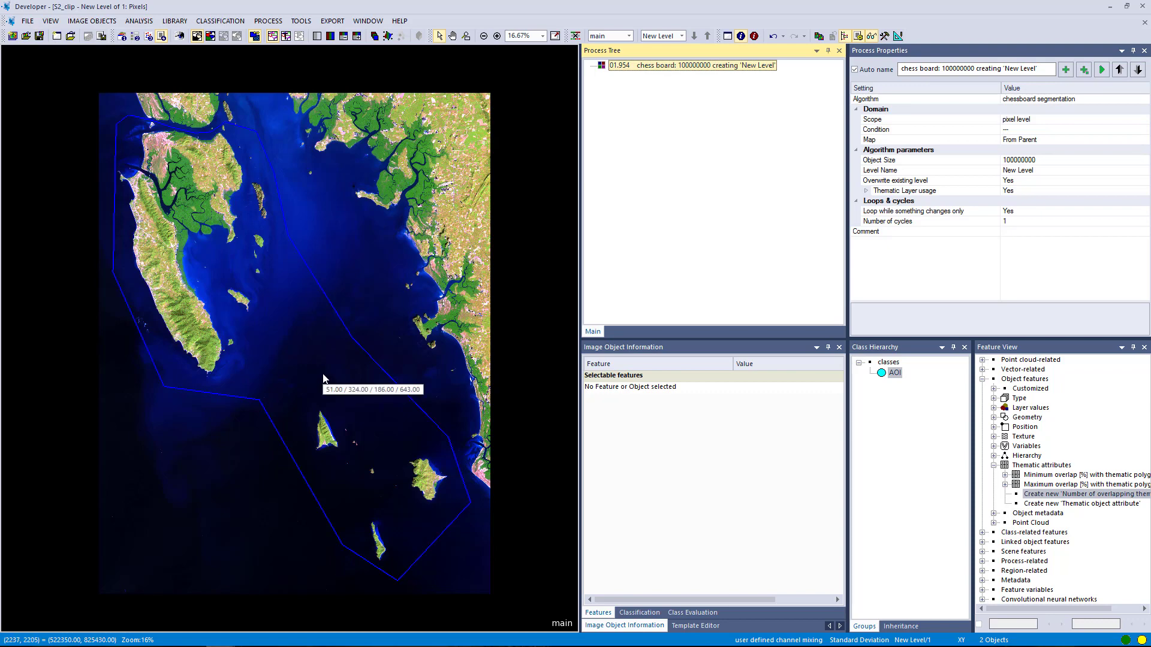
{"action": "right_click", "coordinate": [643, 113]}
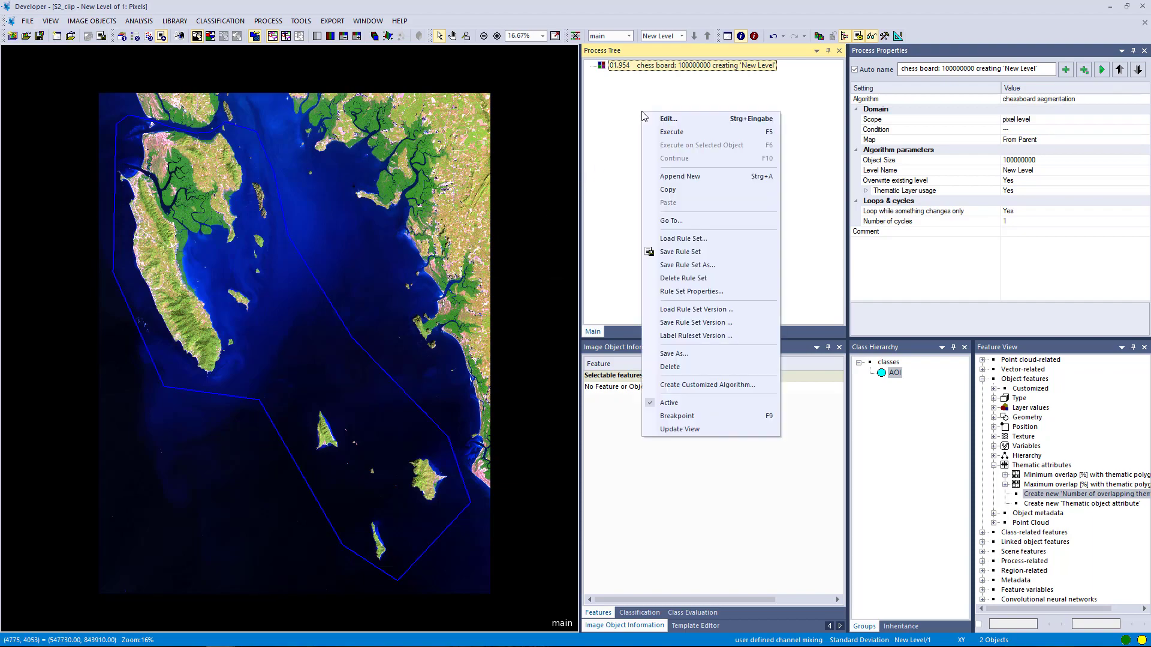
{"action": "left_click", "coordinate": [678, 176]}
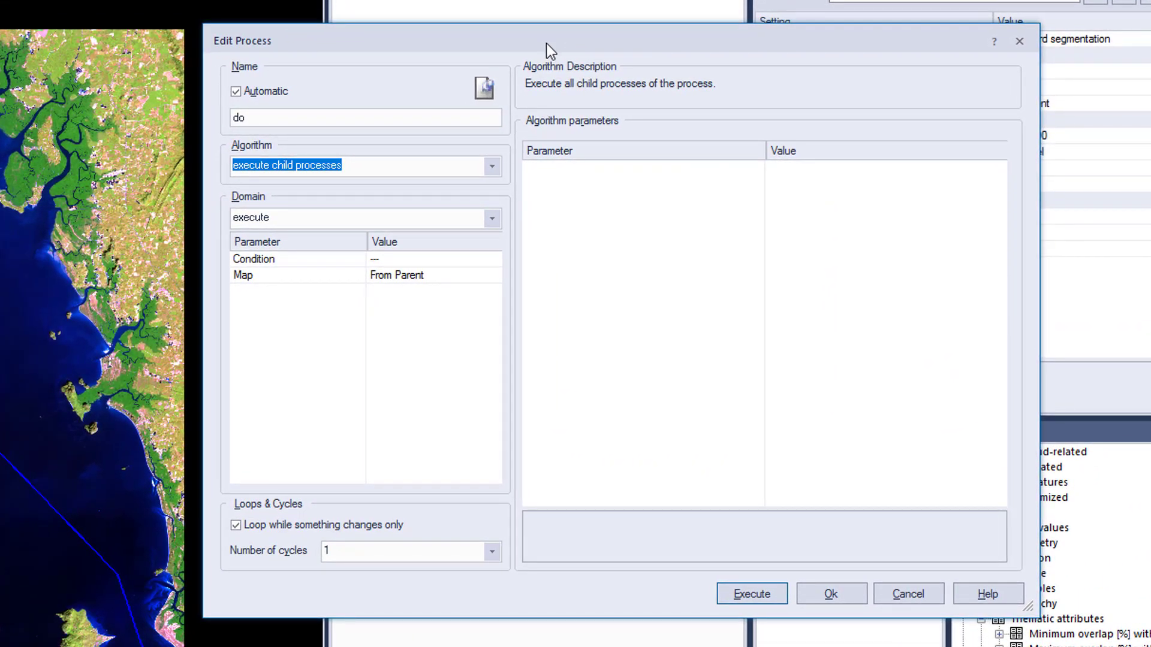
Set the new process algorithm to chessboard segmentation with an image object level domain
{"action": "left_click", "coordinate": [495, 169]}
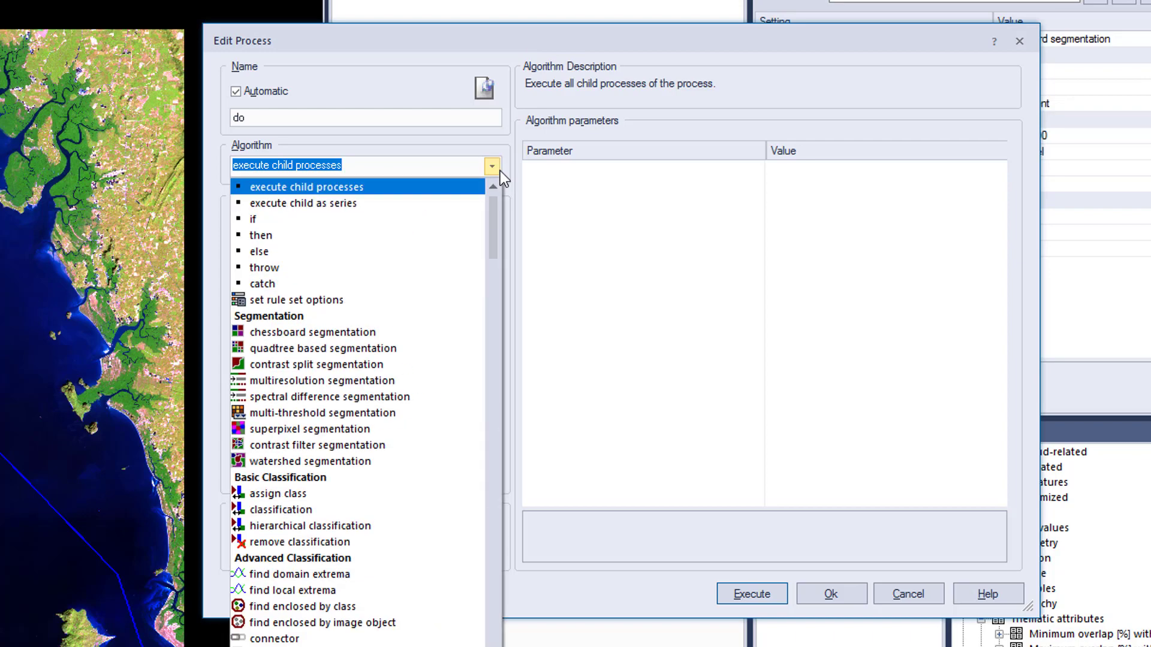
{"action": "left_click", "coordinate": [410, 332]}
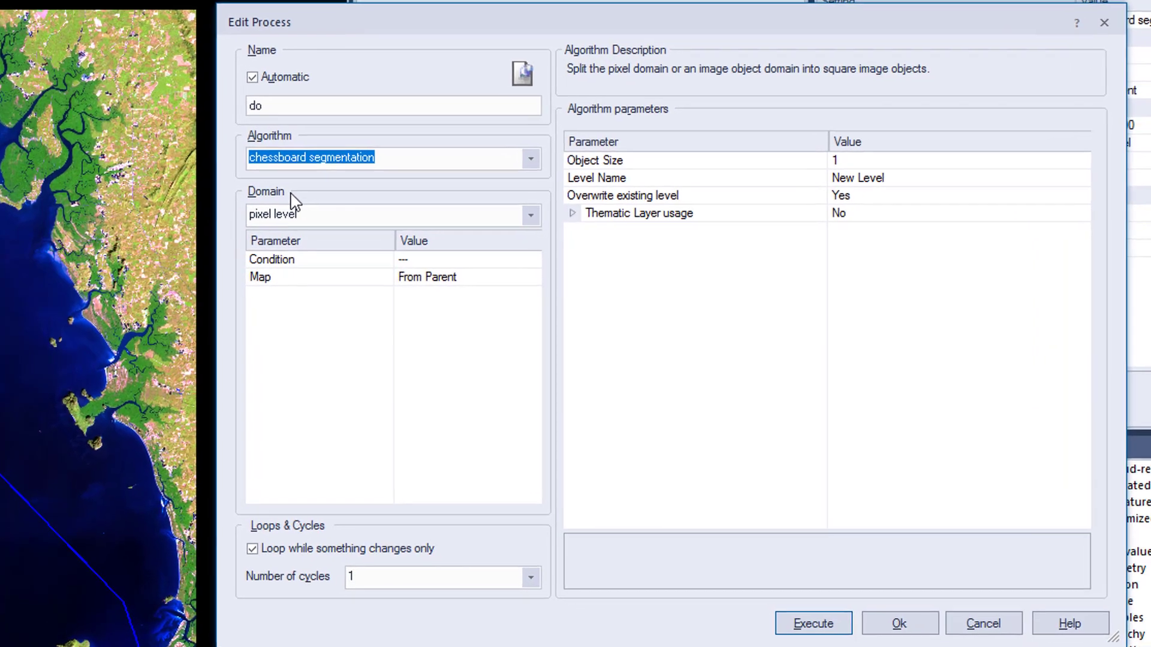
{"action": "left_click", "coordinate": [566, 212]}
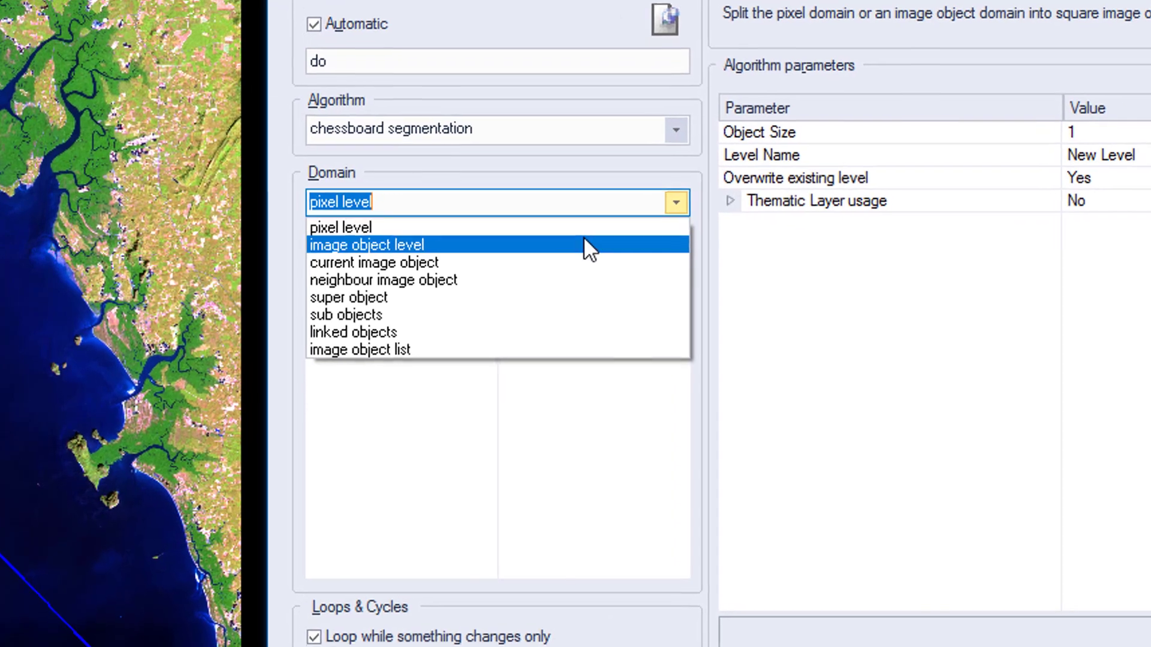
{"action": "left_click", "coordinate": [598, 239]}
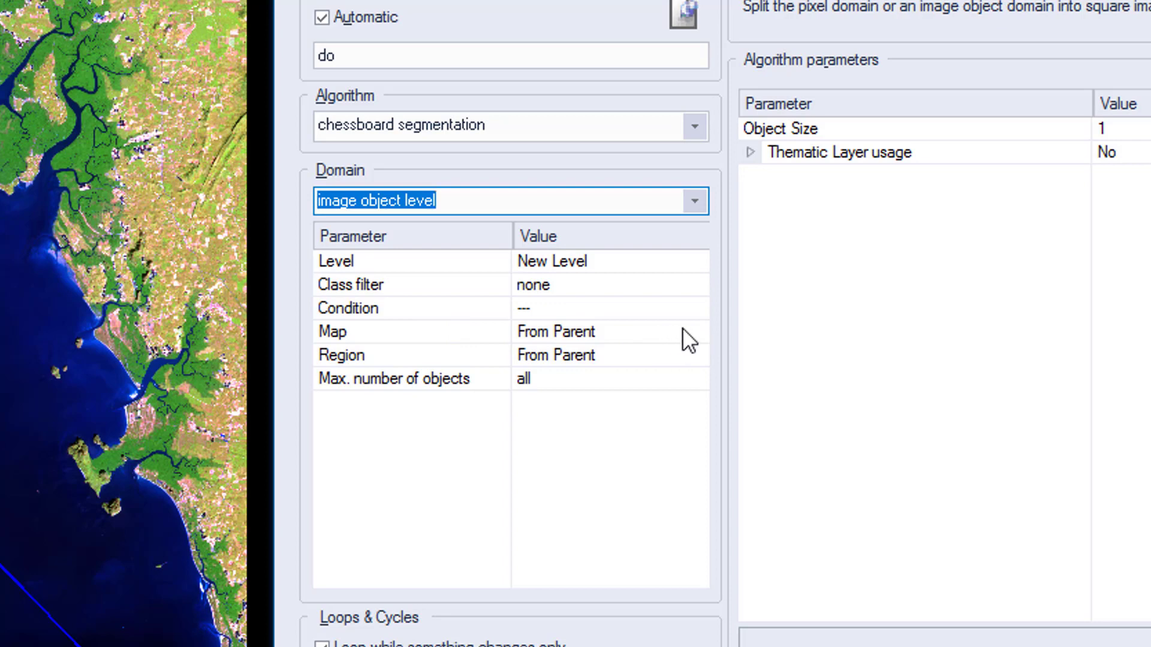
Create a 'Number of overlapping thematic objects' feature for Thematic Layer 1
{"action": "left_click", "coordinate": [705, 306]}
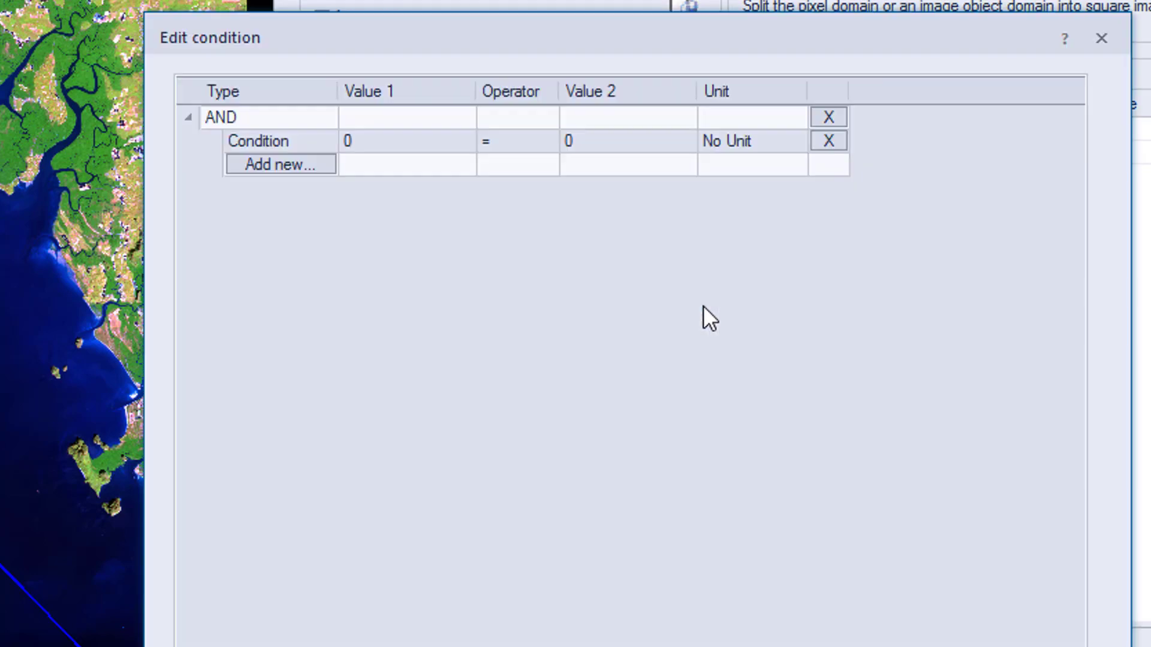
{"action": "left_click", "coordinate": [469, 143]}
{"action": "left_click", "coordinate": [466, 143]}
{"action": "left_click", "coordinate": [437, 163]}
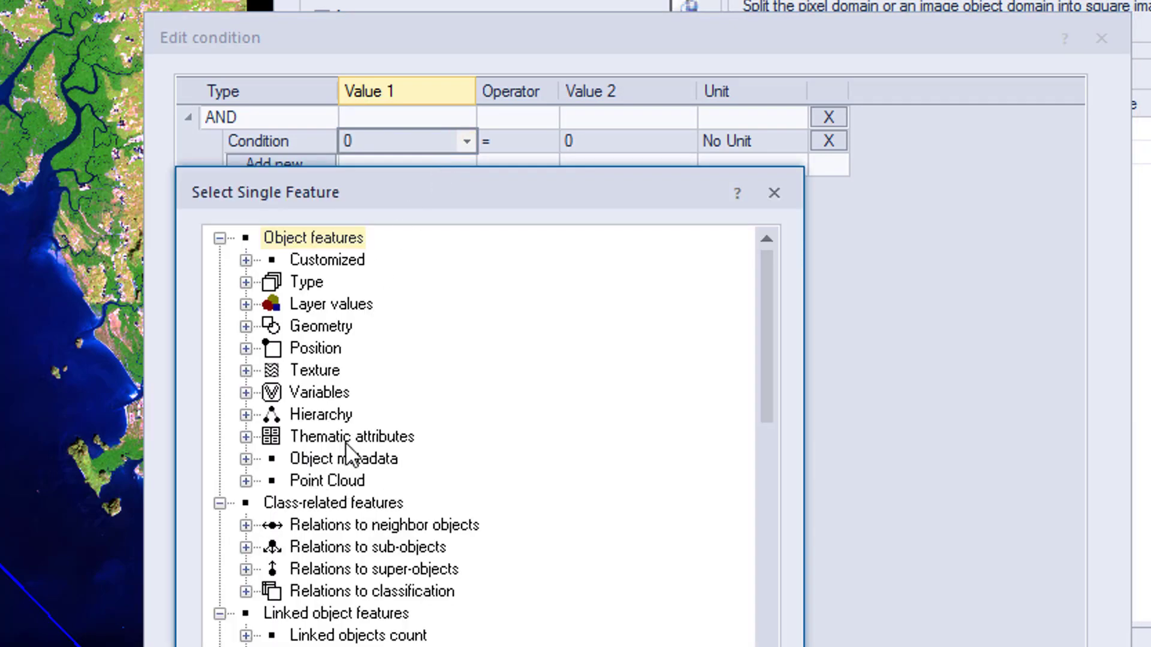
{"action": "left_click", "coordinate": [246, 437]}
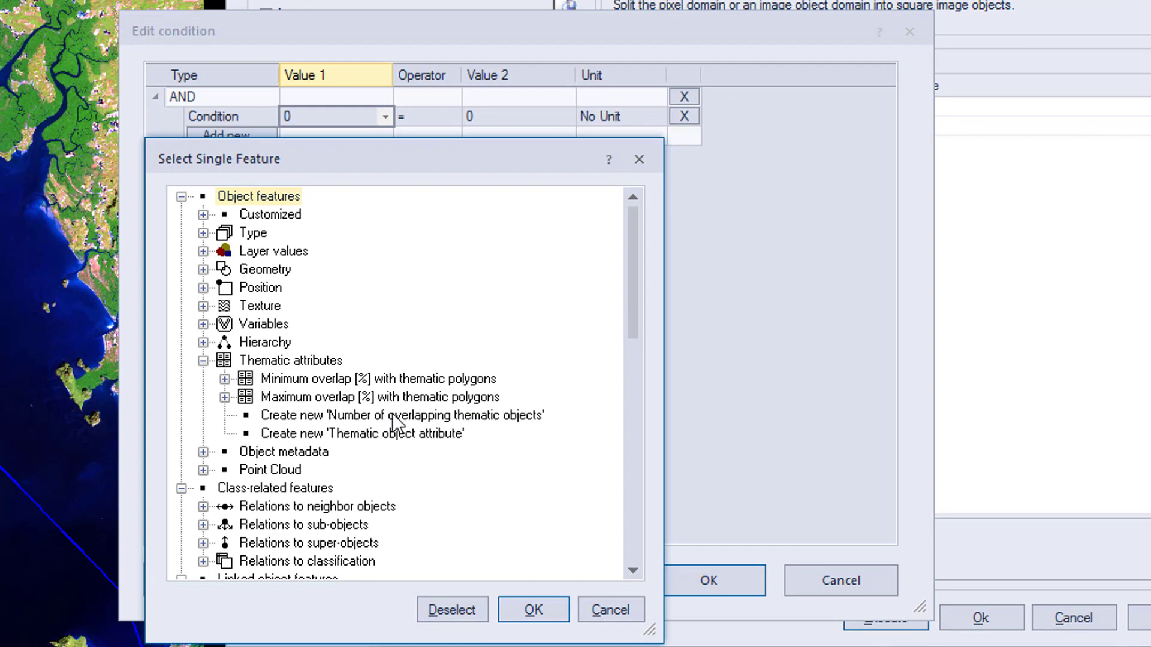
{"action": "double_click", "coordinate": [362, 416]}
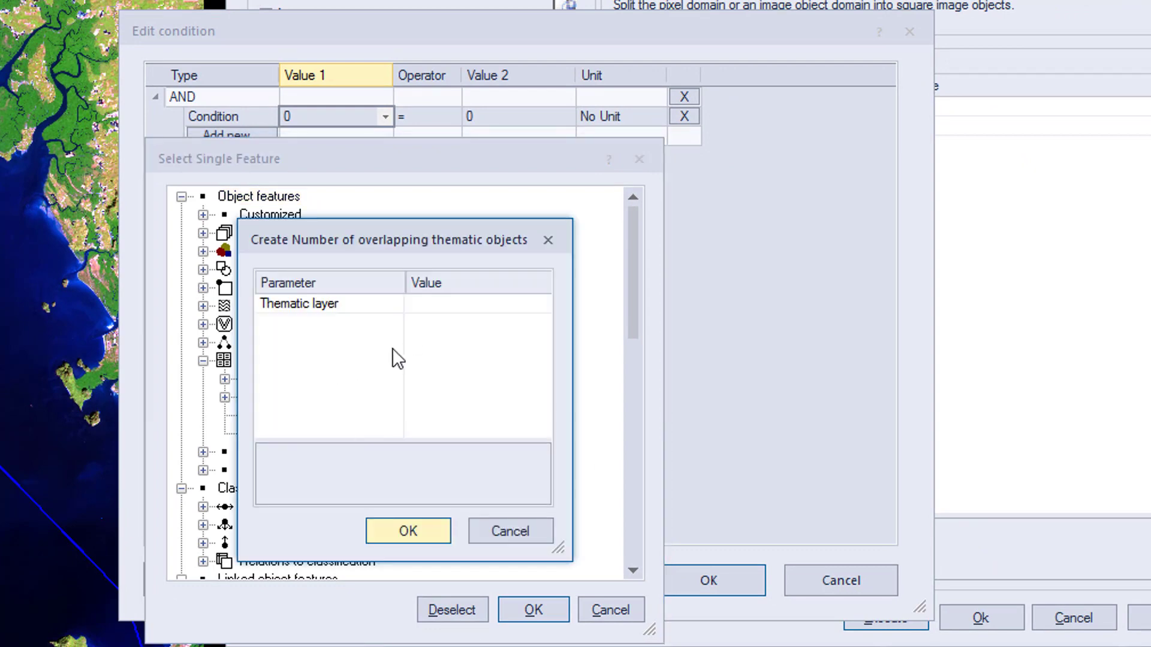
{"action": "left_click", "coordinate": [540, 305]}
{"action": "left_click", "coordinate": [476, 324]}
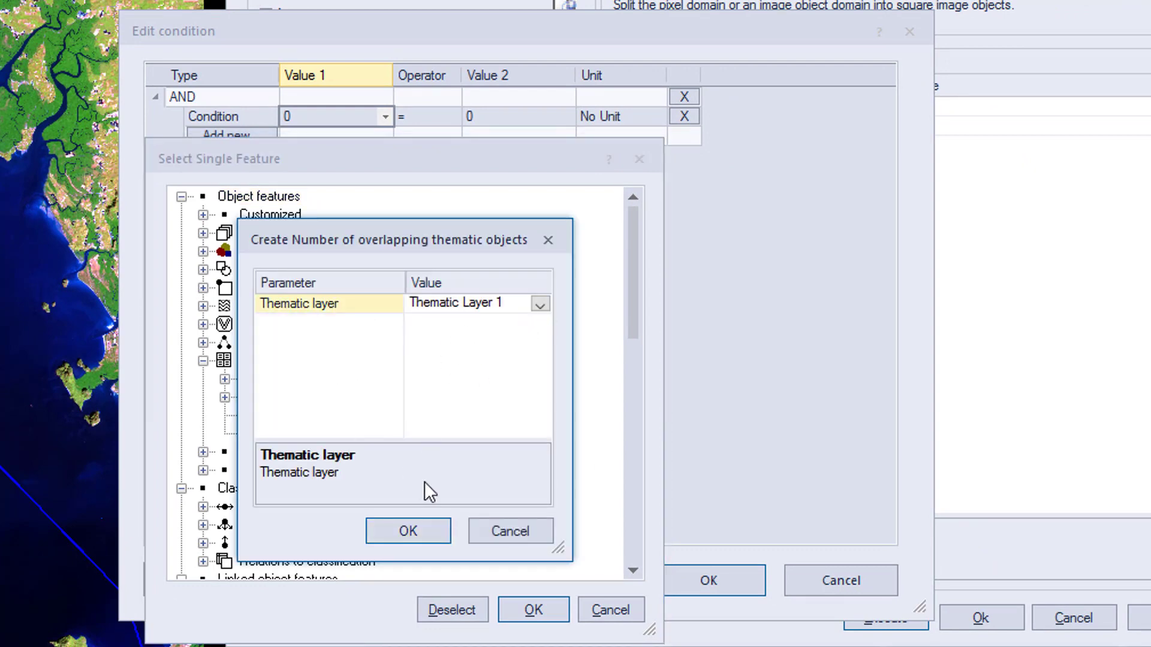
{"action": "left_click", "coordinate": [428, 530]}
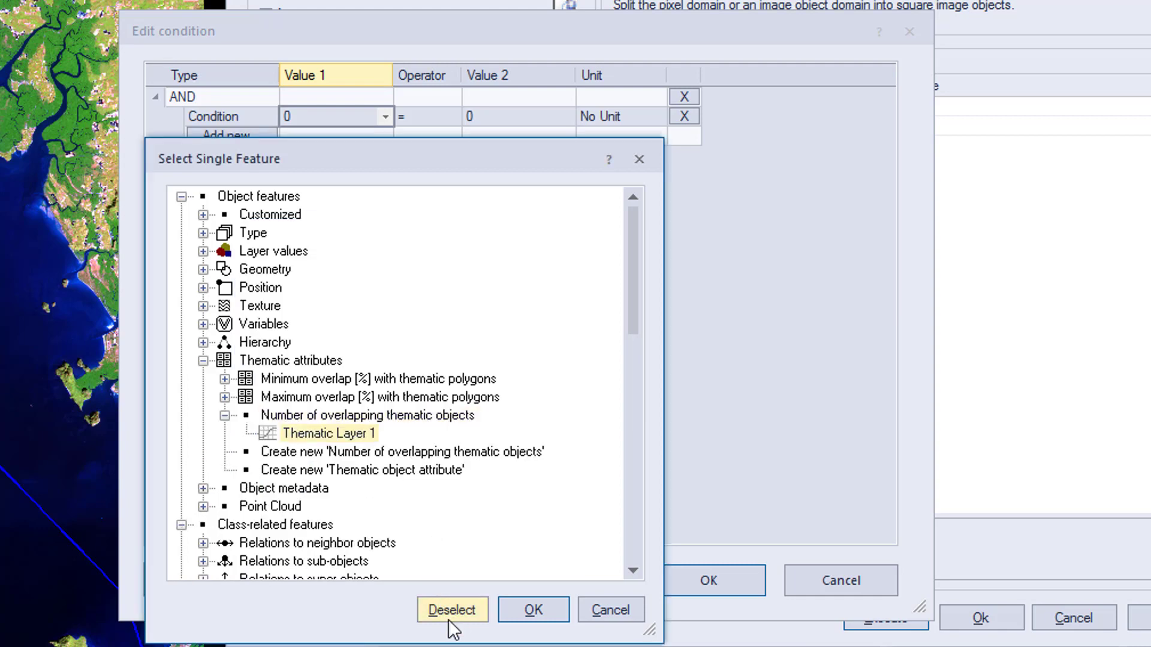
Make the condition read 'Num. of overlap: Thematic Layer 1 = 1'
{"action": "left_click", "coordinate": [532, 609]}
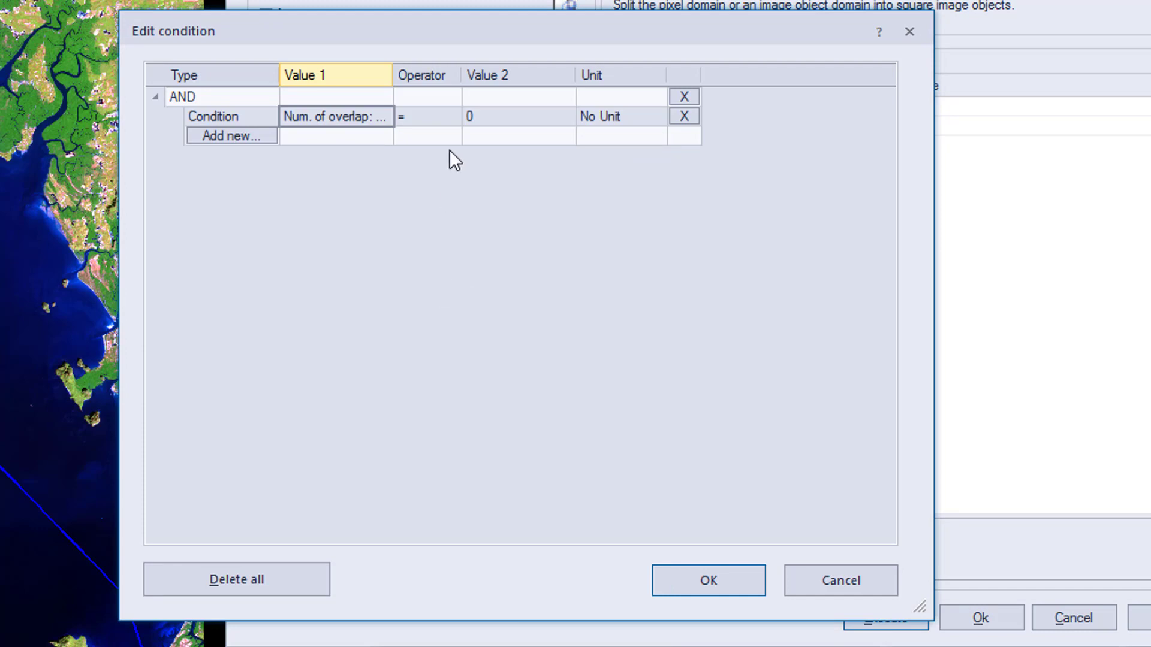
{"action": "left_click", "coordinate": [482, 116]}
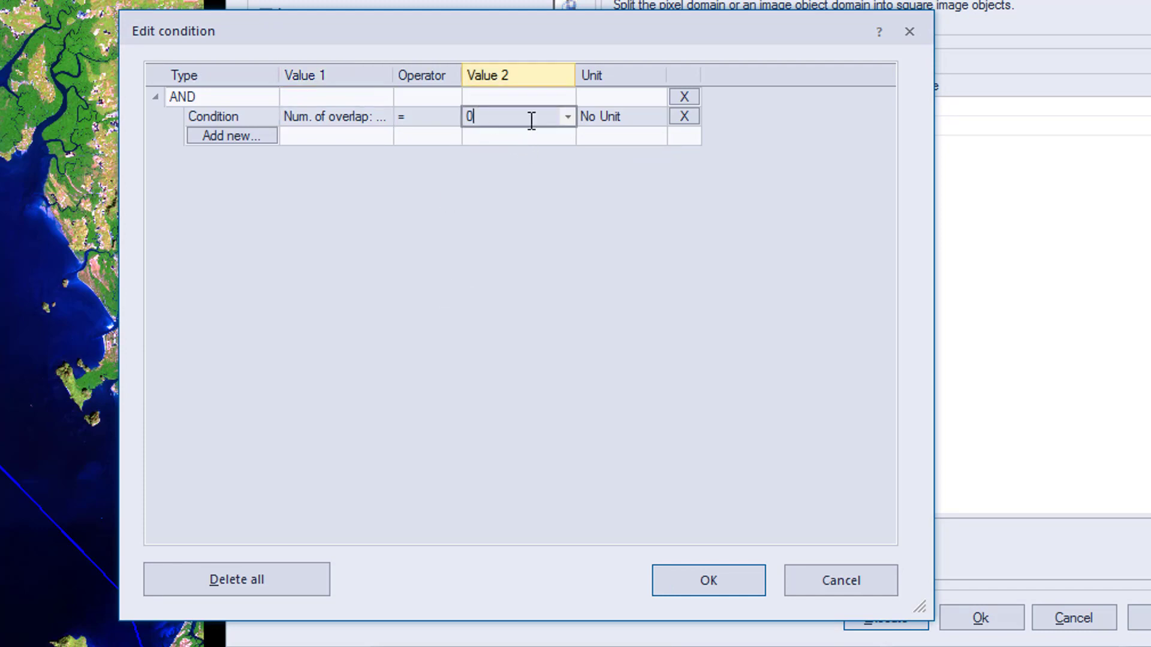
{"action": "type", "text": "1"}
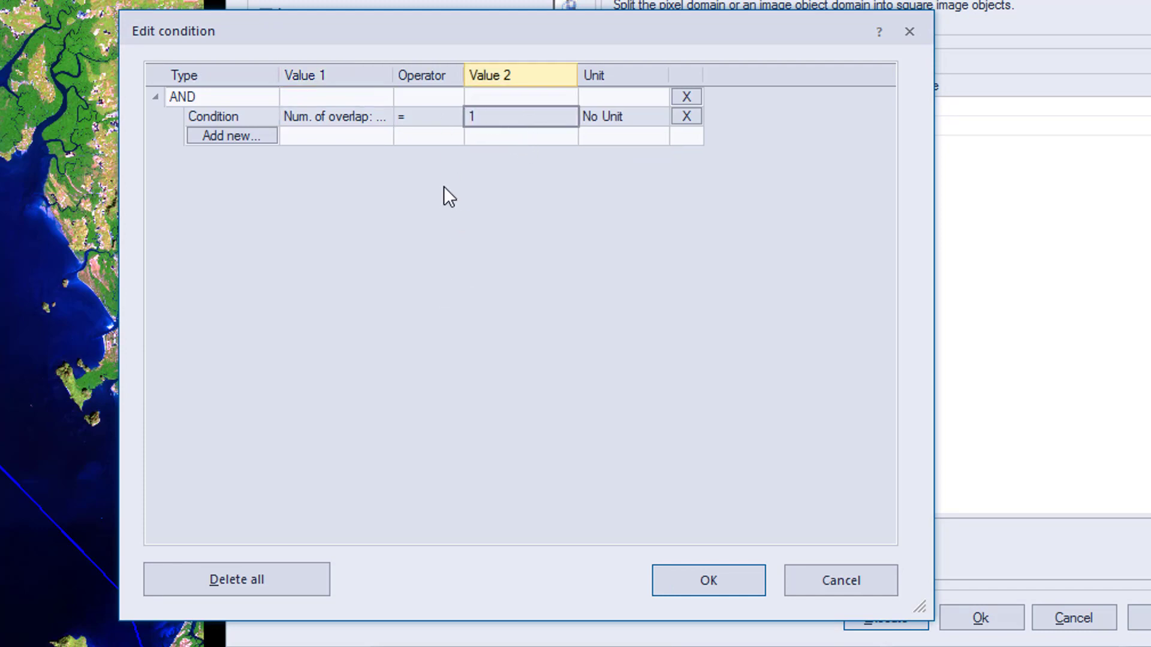
{"action": "left_click_drag", "start_coordinate": [393, 70], "coordinate": [512, 84]}
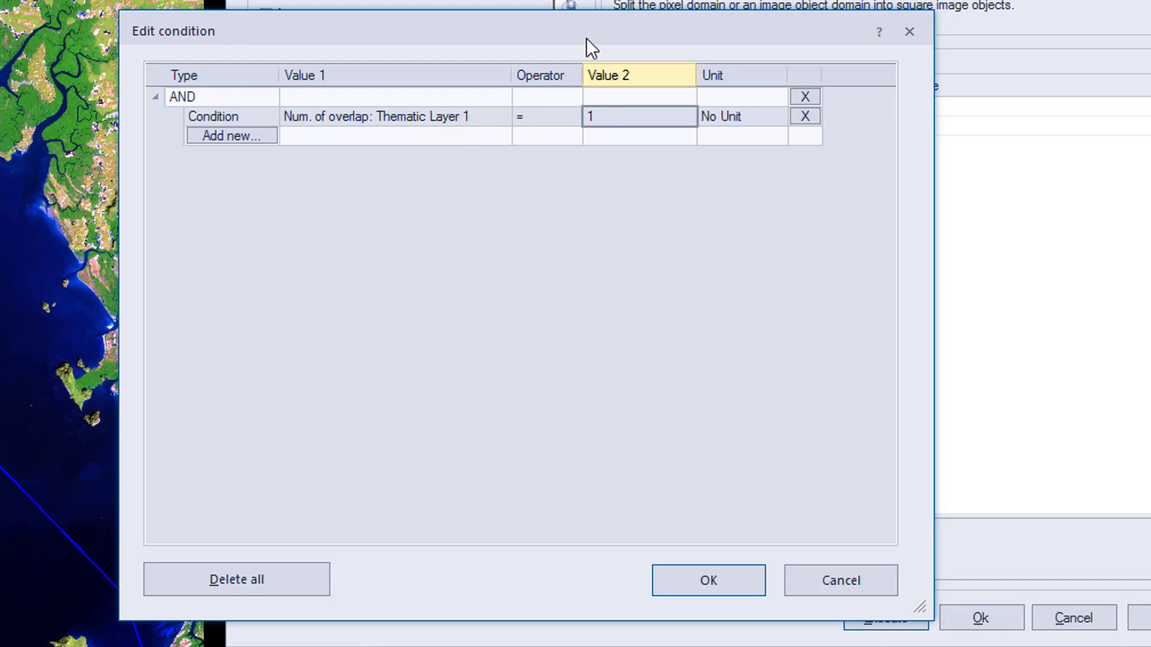
{"action": "left_click_drag", "start_coordinate": [586, 41], "coordinate": [0, 308]}
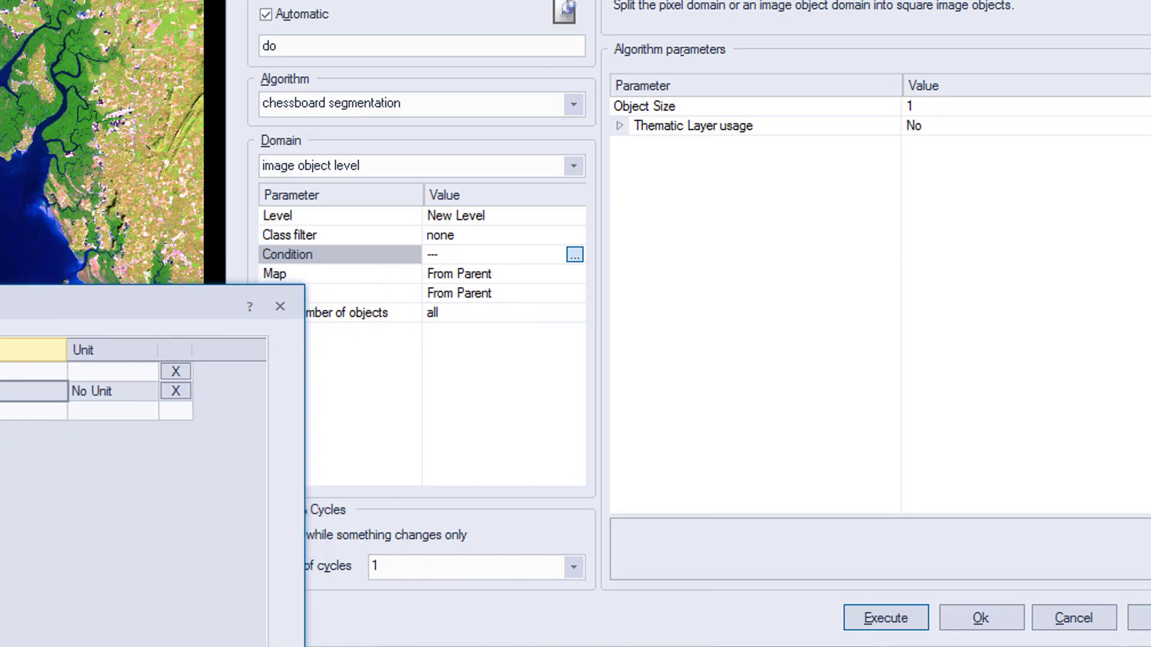
Confirm the condition, set Object Size to 100 and execute, gridding the AOI into 828 objects
{"action": "key", "text": "Return"}
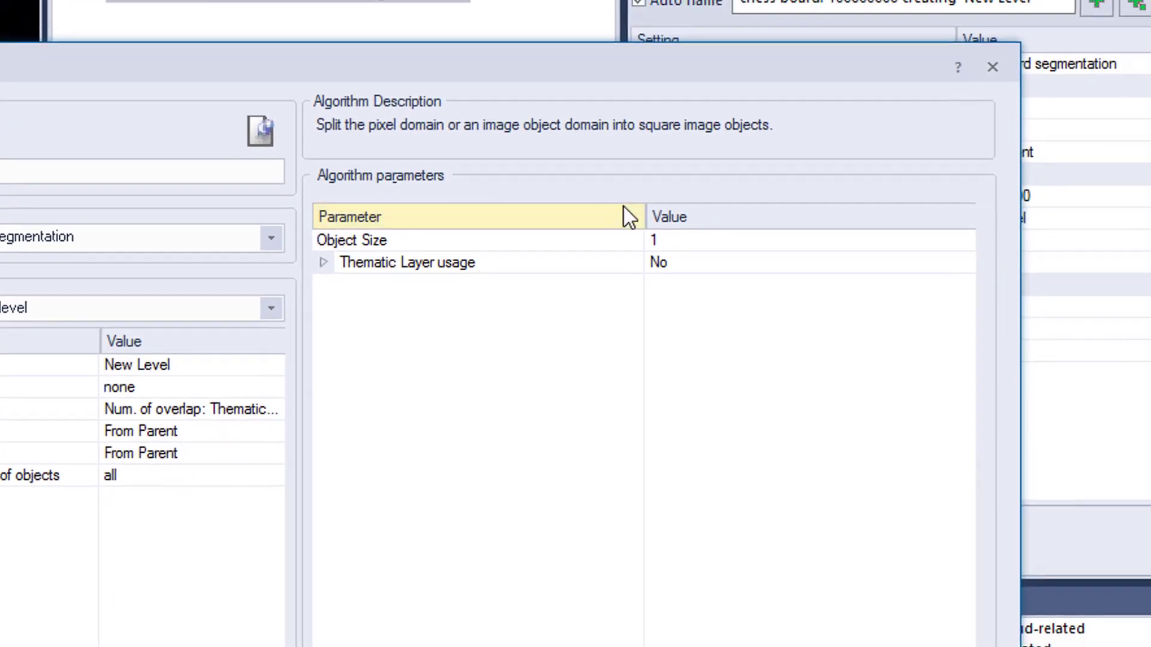
{"action": "left_click", "coordinate": [655, 249]}
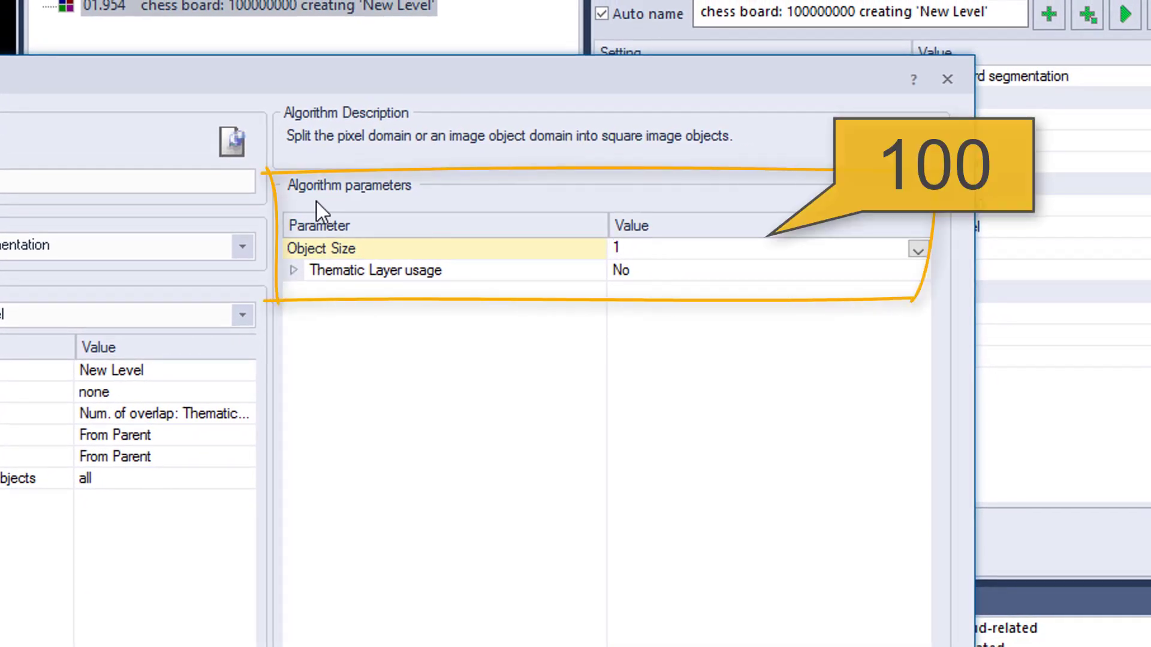
{"action": "type", "text": "00"}
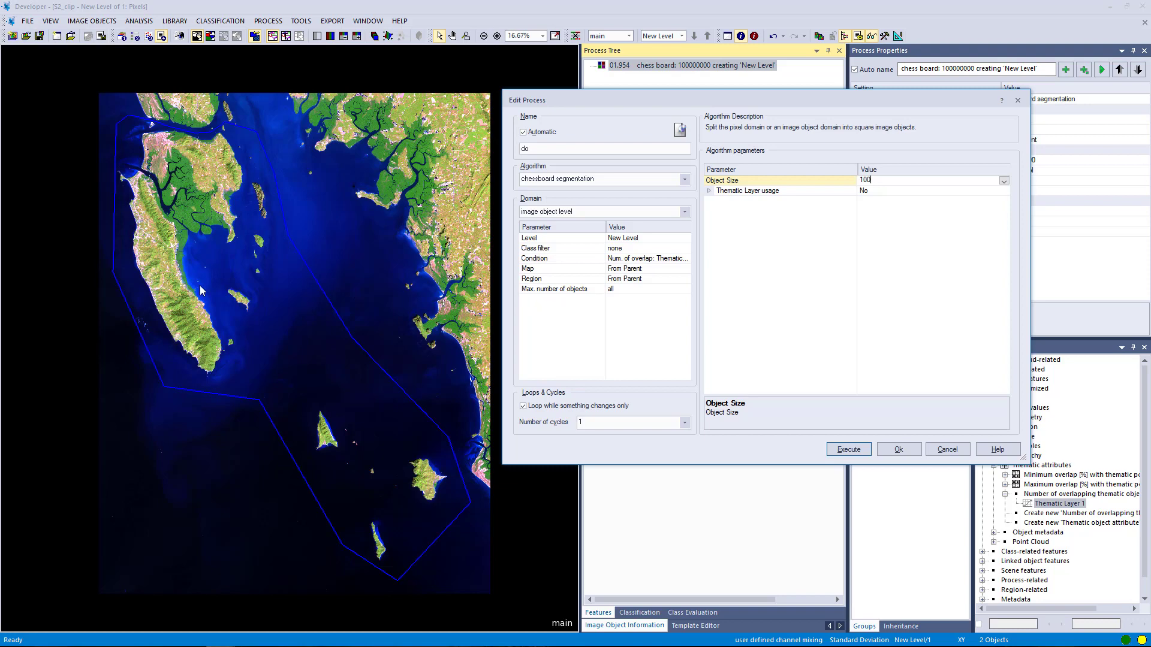
{"action": "left_click", "coordinate": [849, 450]}
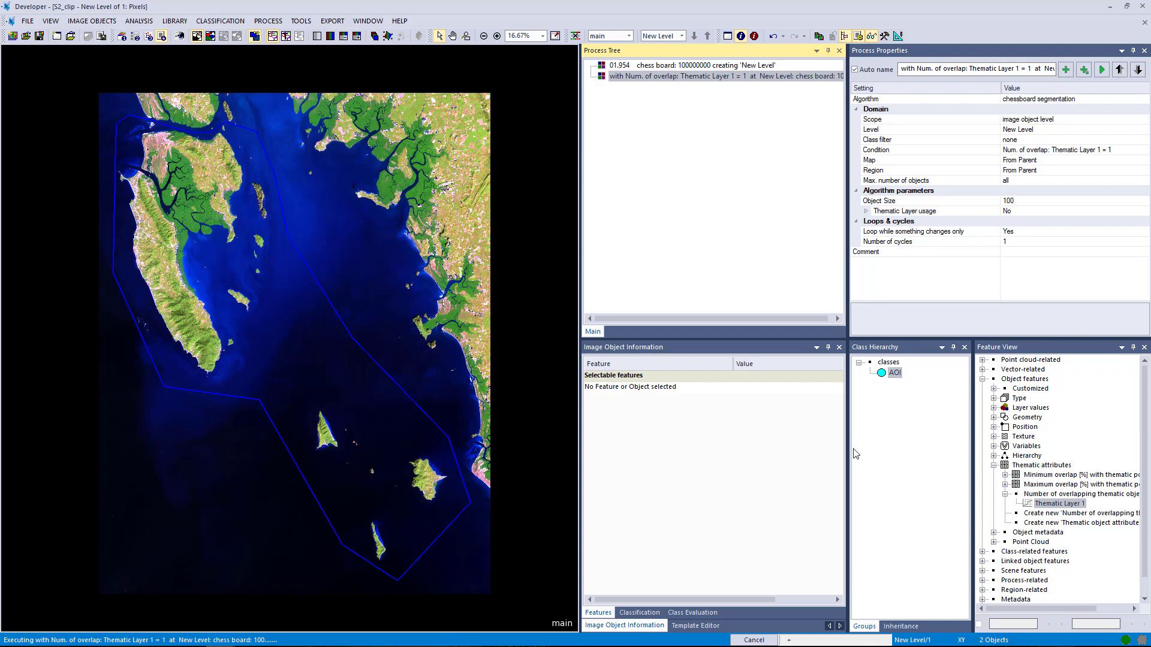
Switch to pixel view so the natural image shows beneath the blue-outlined 100-pixel AOI grid
{"action": "left_click", "coordinate": [205, 38]}
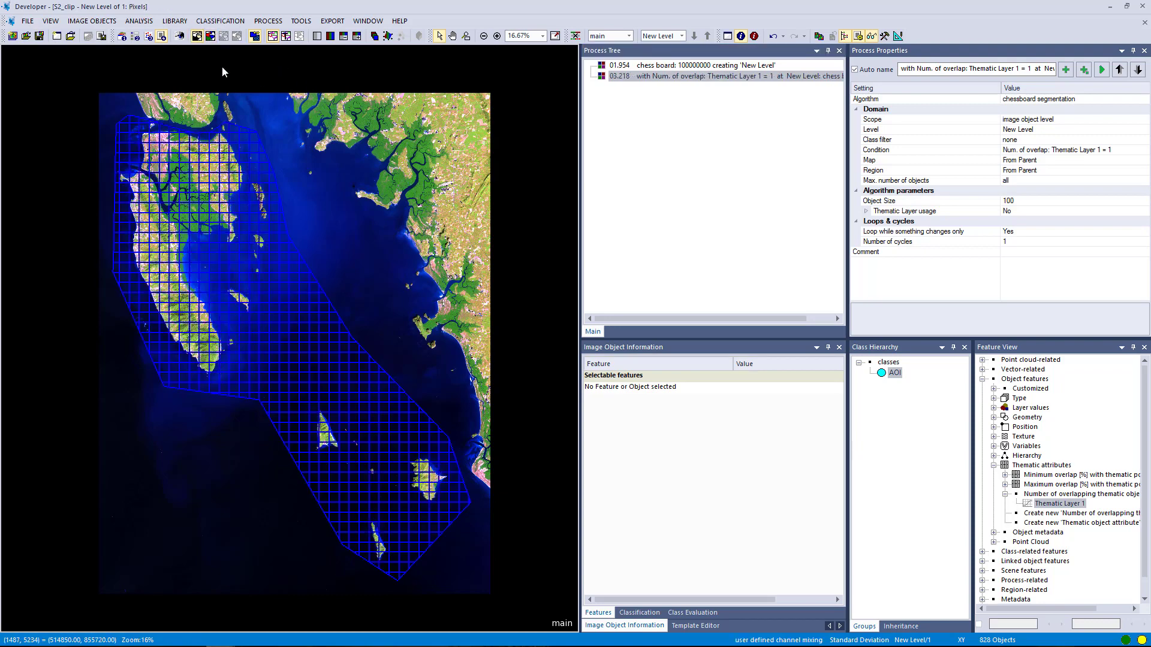